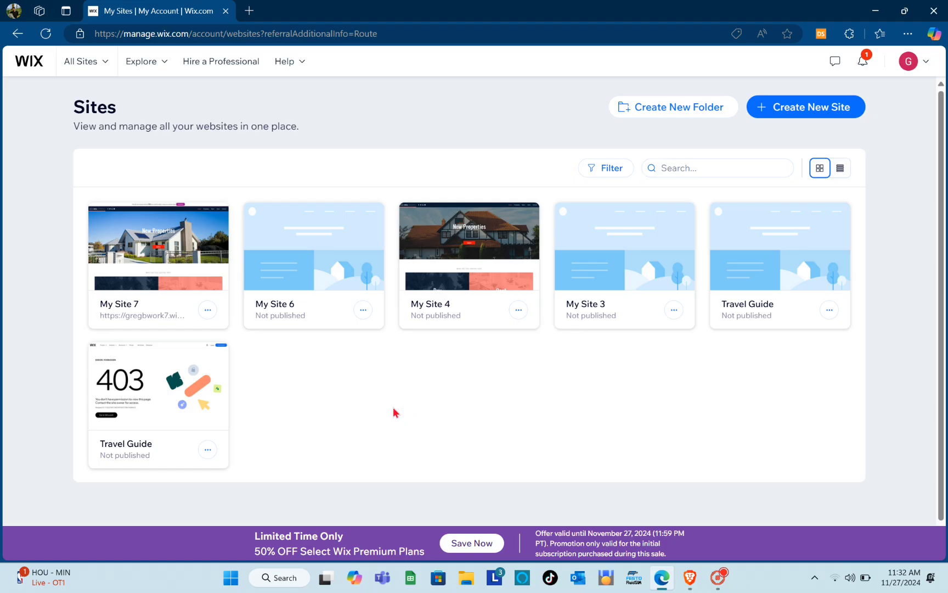
Start creating a new site and choose to set it up without the AI chat
{"action": "left_click", "coordinate": [102, 72]}
{"action": "left_click", "coordinate": [104, 74]}
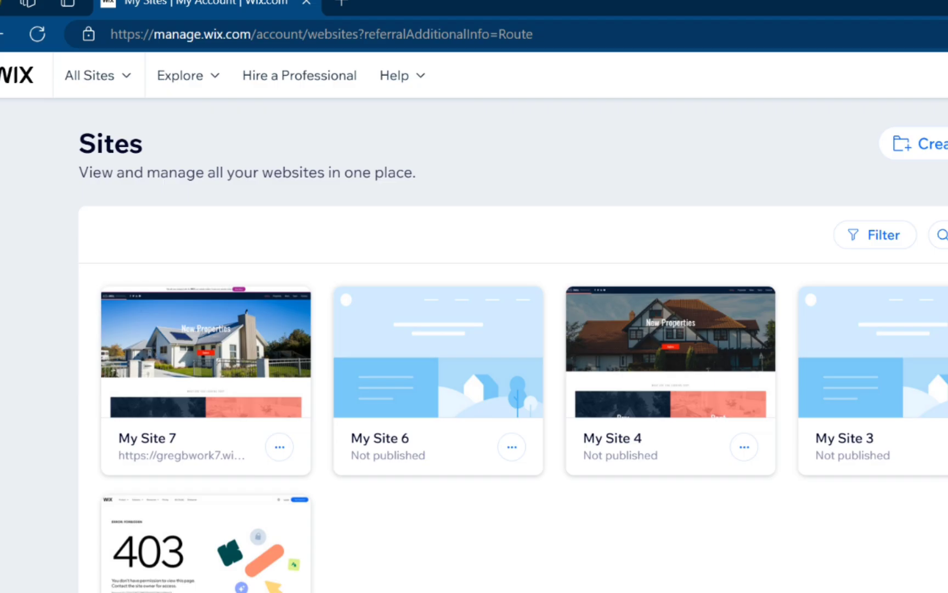
{"action": "left_click", "coordinate": [790, 113]}
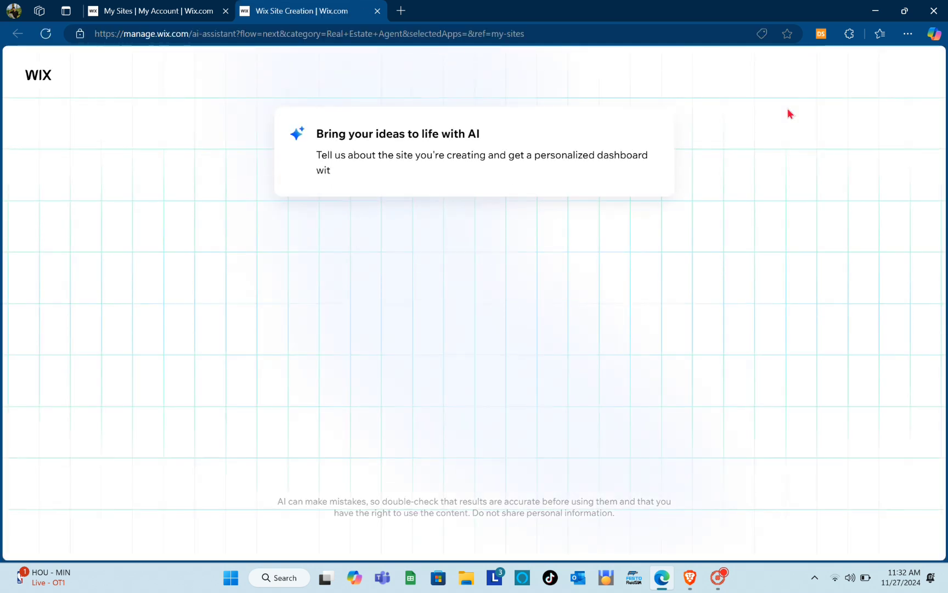
{"action": "key", "text": "ctrl+super+Right"}
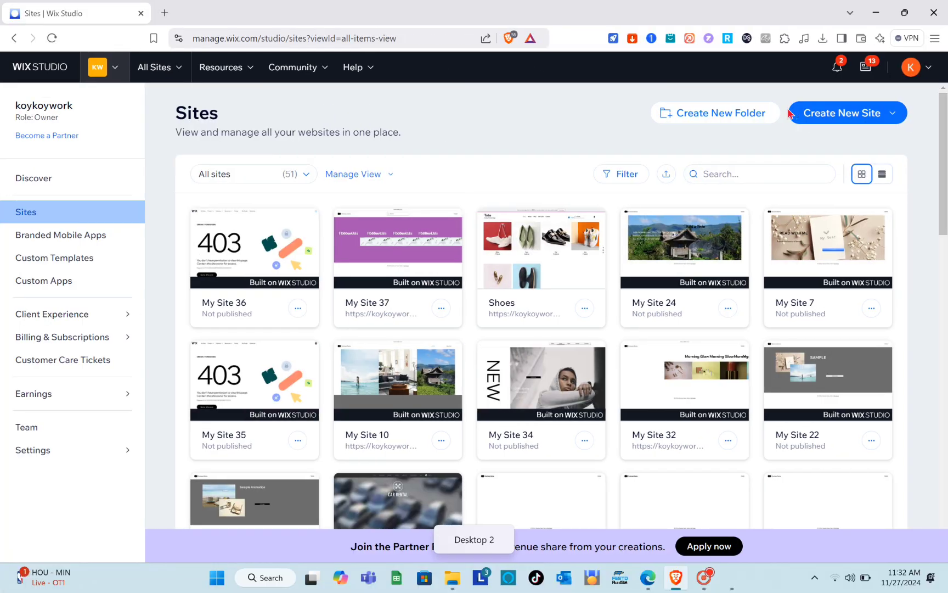
{"action": "key", "text": "ctrl+super+Left"}
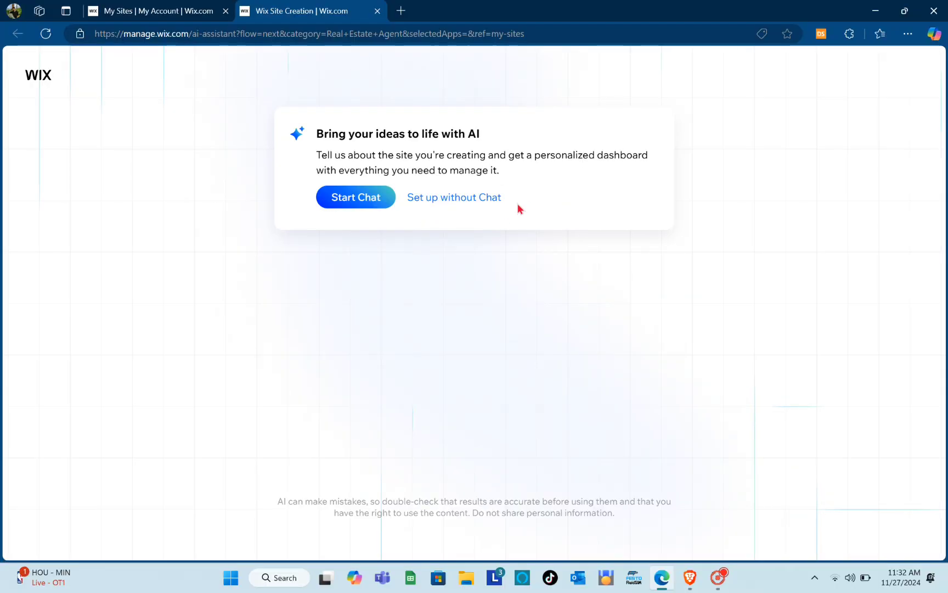
{"action": "left_click", "coordinate": [460, 198]}
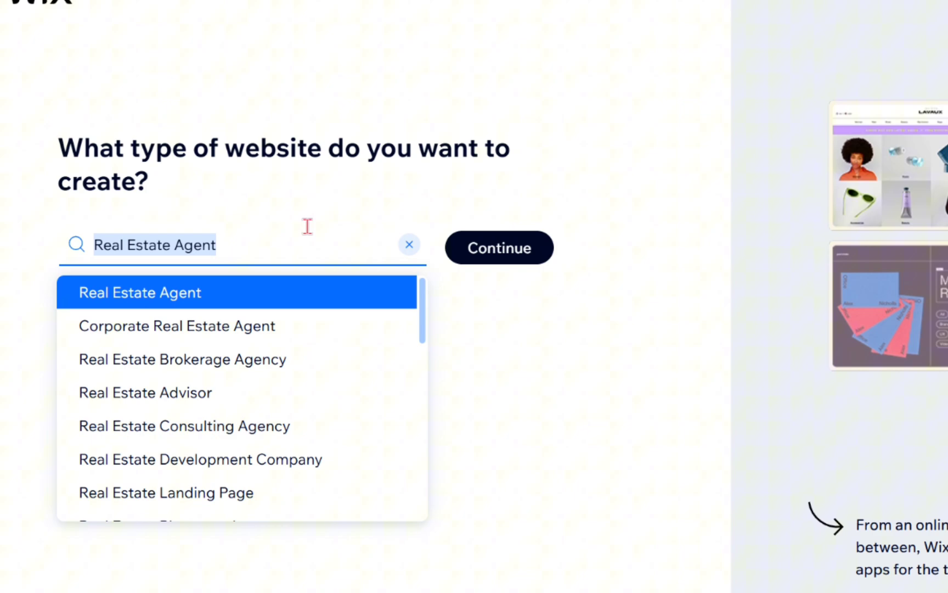
Set the website type to Hair Salon and continue to the business setup
{"action": "type", "text": "Hair Sa"}
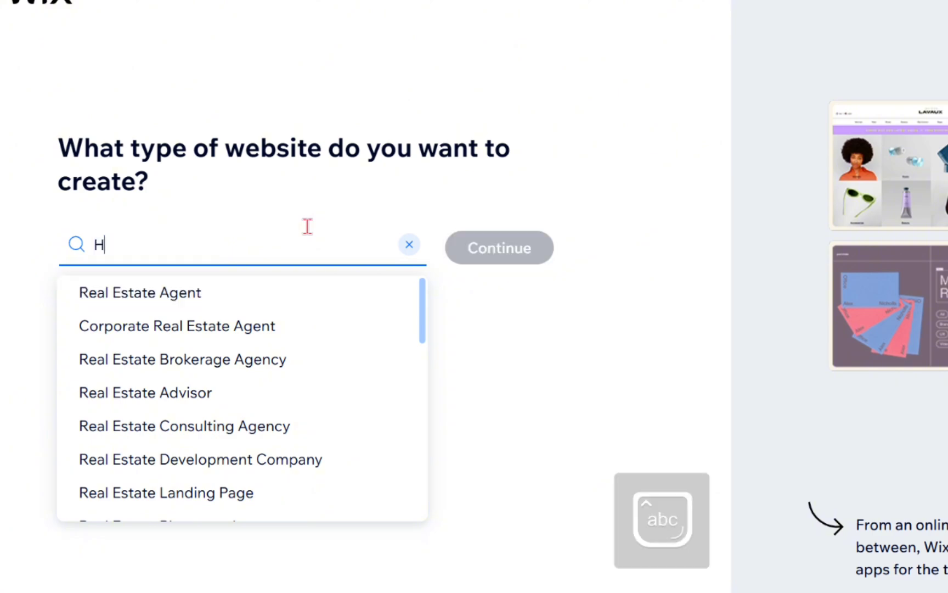
{"action": "type", "text": "lon"}
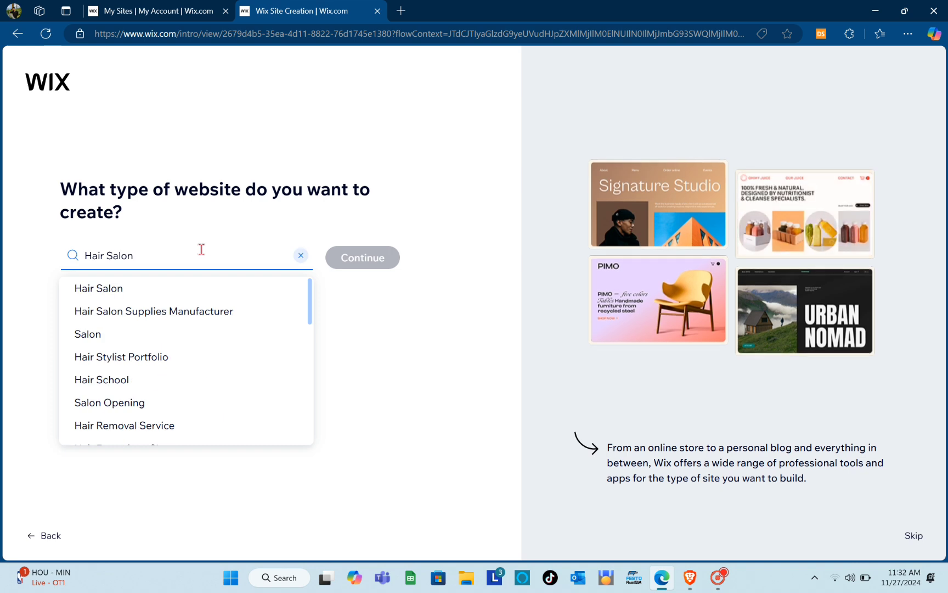
{"action": "left_click", "coordinate": [107, 295]}
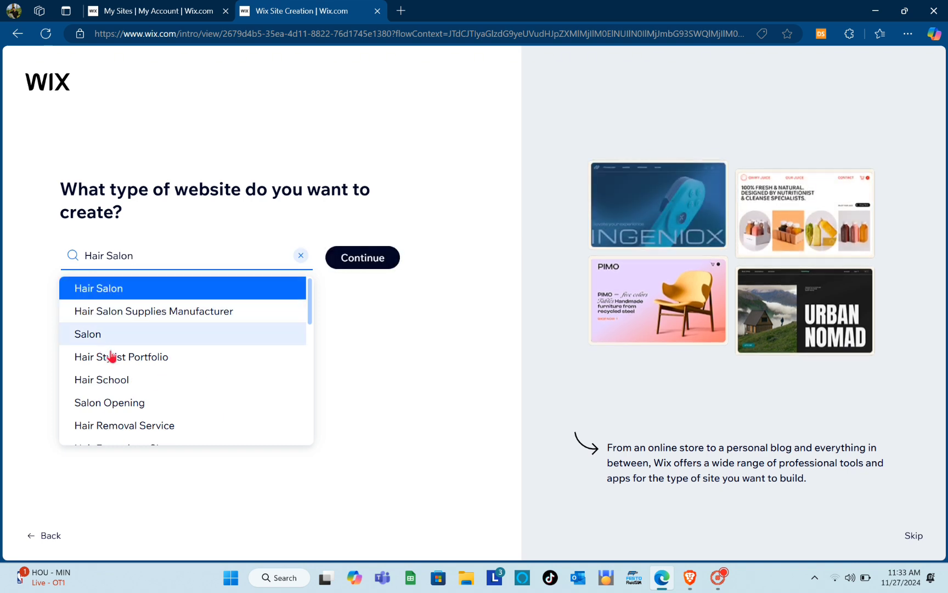
{"action": "scroll", "coordinate": [105, 383], "scroll_direction": "down", "scroll_amount": 5}
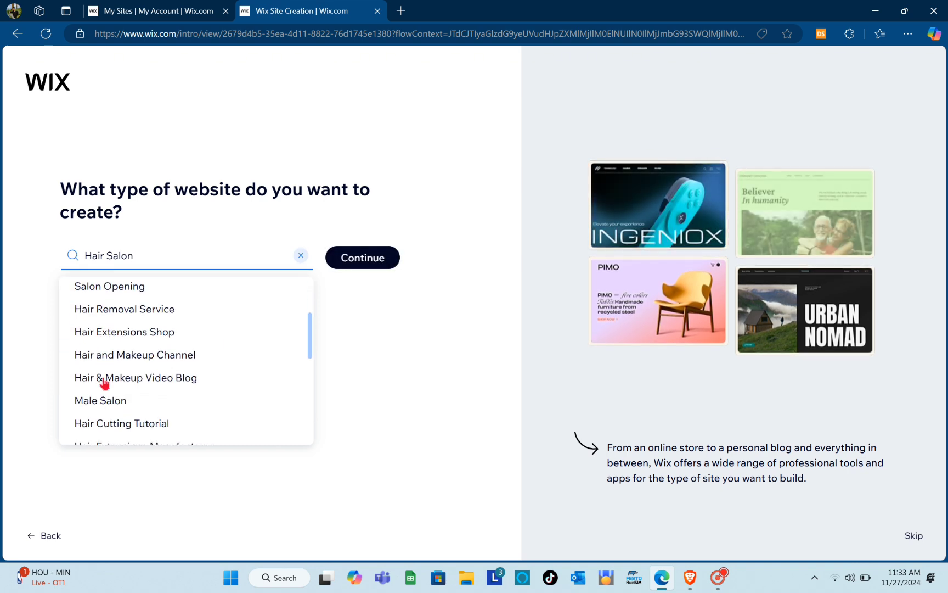
{"action": "scroll", "coordinate": [105, 383], "scroll_direction": "up", "scroll_amount": 1}
{"action": "scroll", "coordinate": [104, 382], "scroll_direction": "up", "scroll_amount": 3}
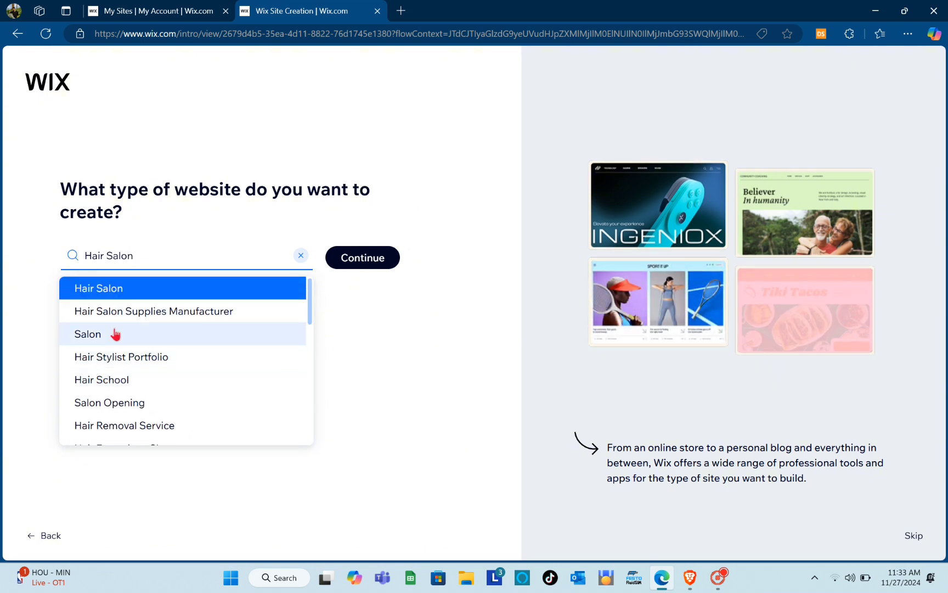
{"action": "left_click", "coordinate": [131, 288]}
{"action": "left_click", "coordinate": [375, 267]}
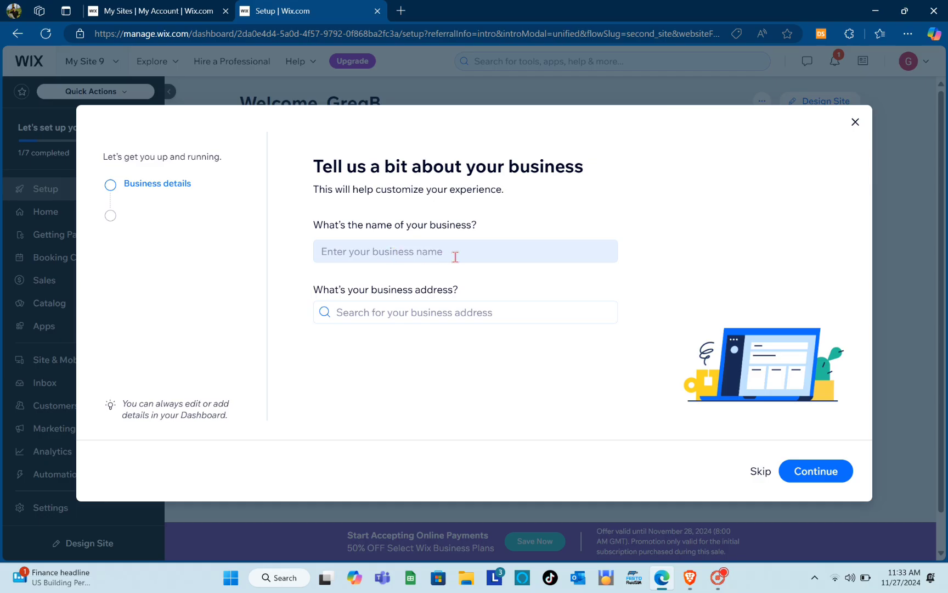
Enter Hair Salon as the business name without an address, and accept the default working hours
{"action": "left_click", "coordinate": [447, 238]}
{"action": "type", "text": "Hai"}
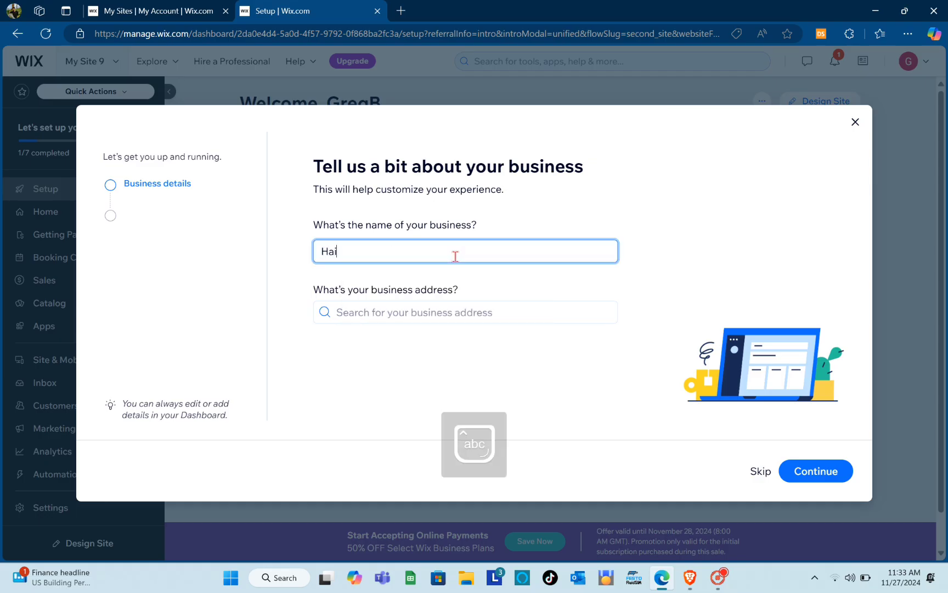
{"action": "type", "text": "r Salon"}
{"action": "left_click", "coordinate": [450, 312]}
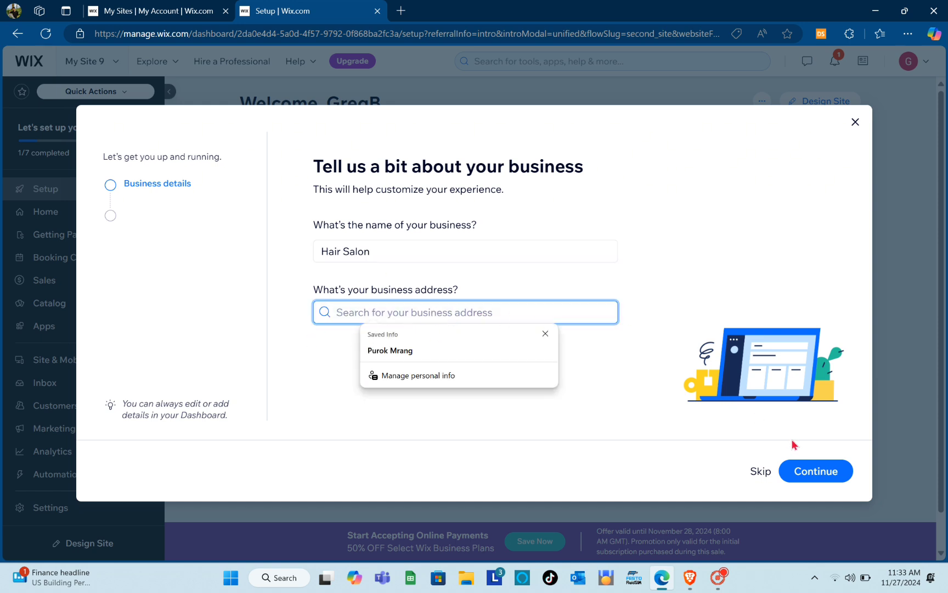
{"action": "left_click", "coordinate": [805, 476]}
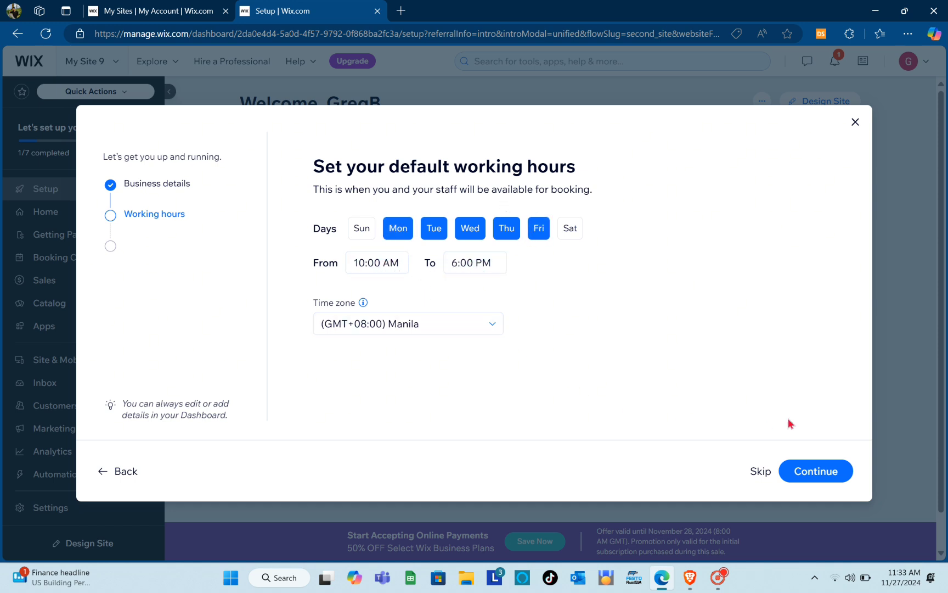
{"action": "left_click", "coordinate": [826, 472]}
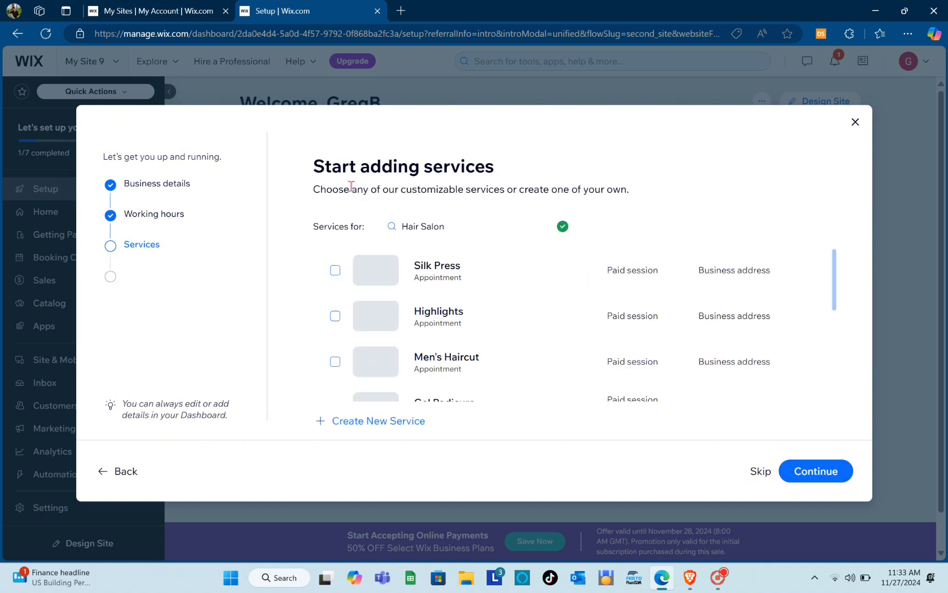
Add the services Silk Press, Highlights, Men's Haircut, Gel Pedicure and Classic Haircut to the business
{"action": "scroll", "coordinate": [457, 281], "scroll_direction": "down", "scroll_amount": 1}
{"action": "left_click", "coordinate": [471, 269]}
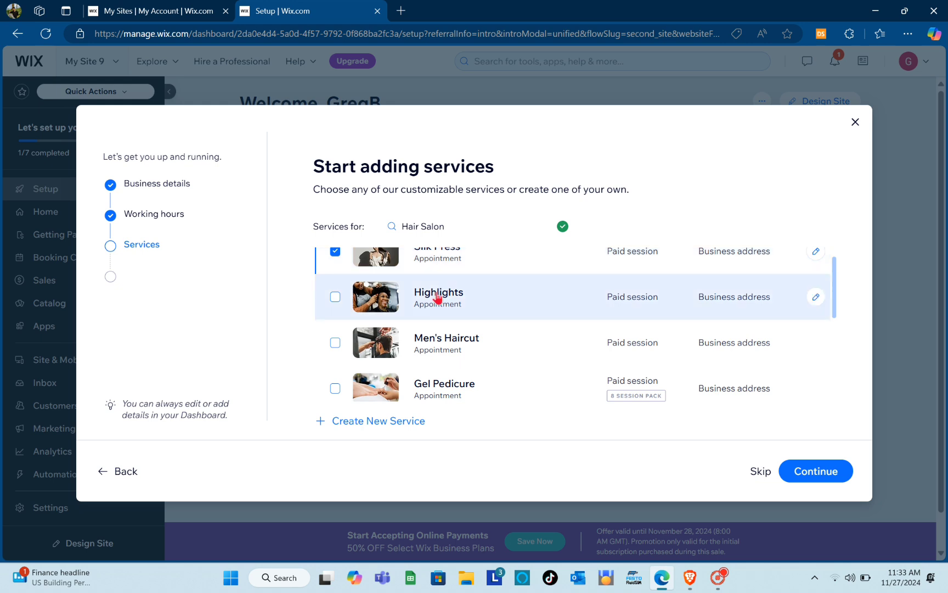
{"action": "left_click", "coordinate": [483, 306]}
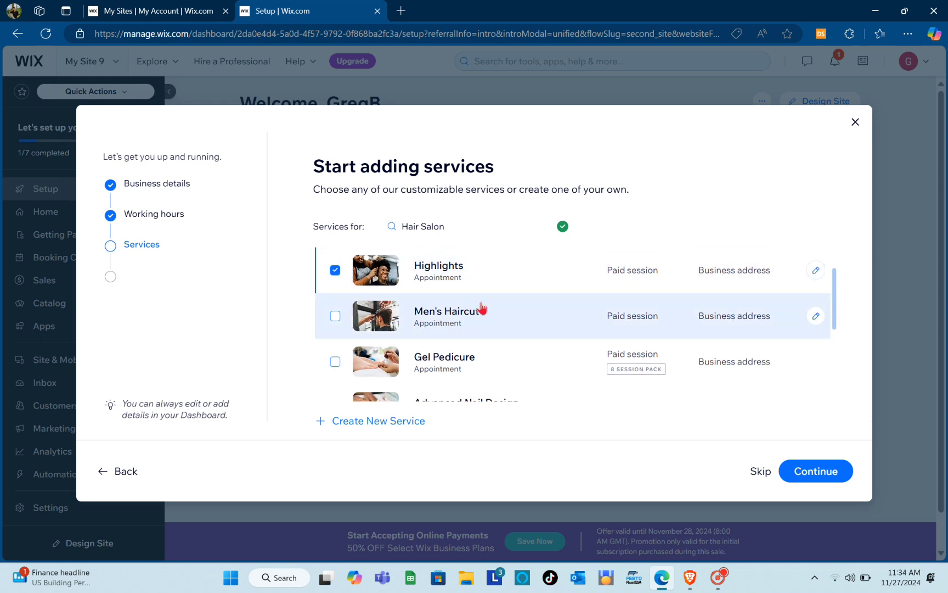
{"action": "left_click", "coordinate": [484, 306]}
{"action": "left_click", "coordinate": [472, 311]}
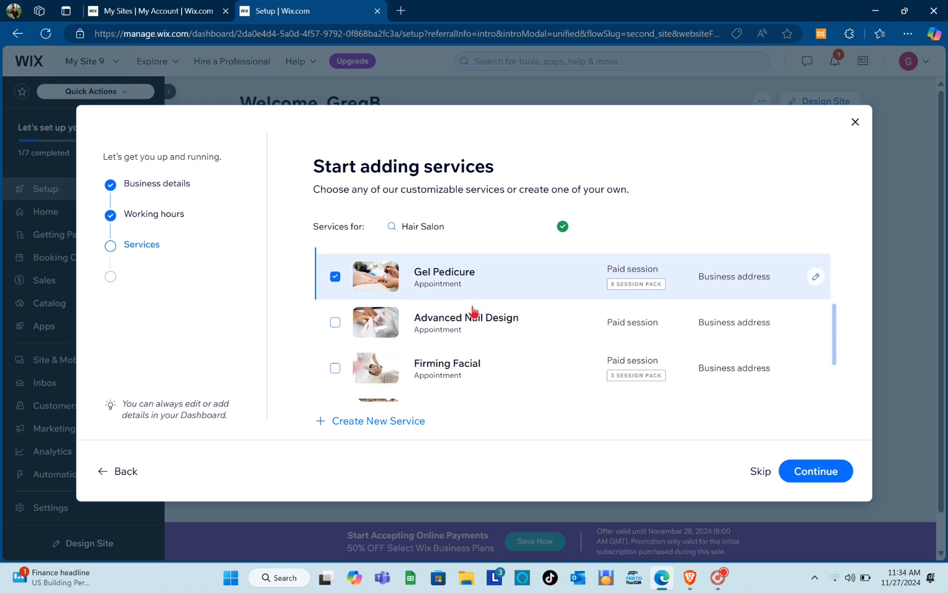
{"action": "scroll", "coordinate": [499, 354], "scroll_direction": "down", "scroll_amount": 1}
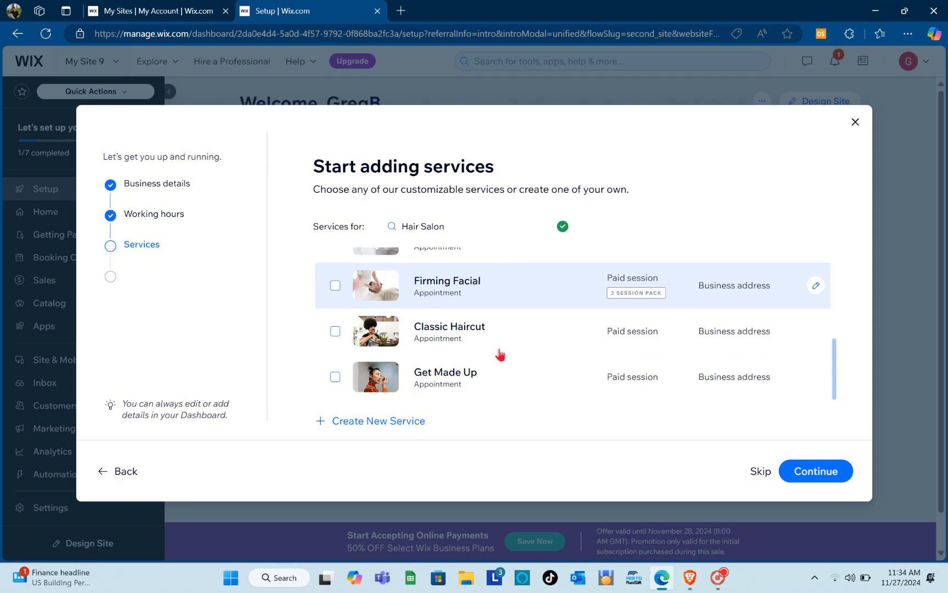
{"action": "left_click", "coordinate": [495, 323]}
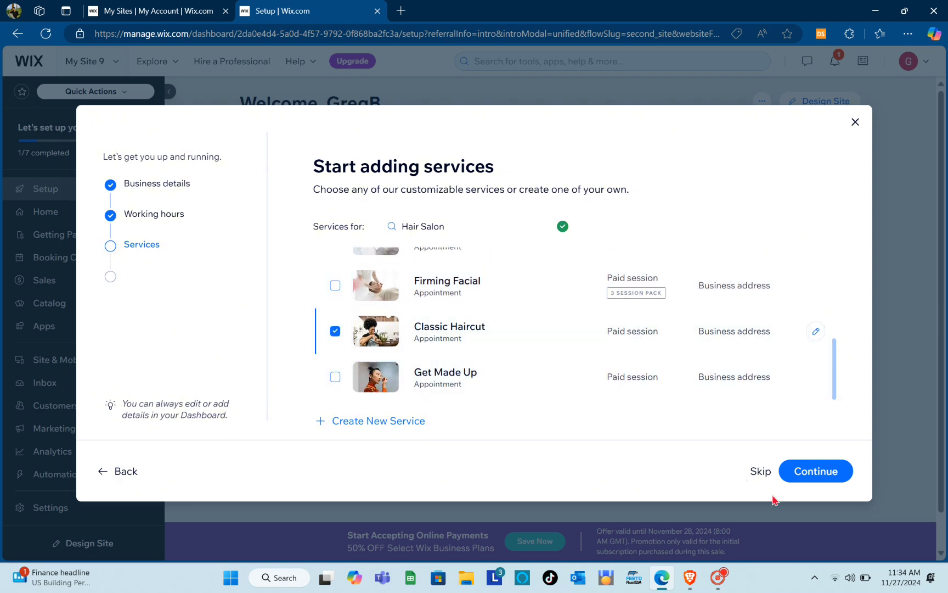
{"action": "left_click", "coordinate": [812, 475]}
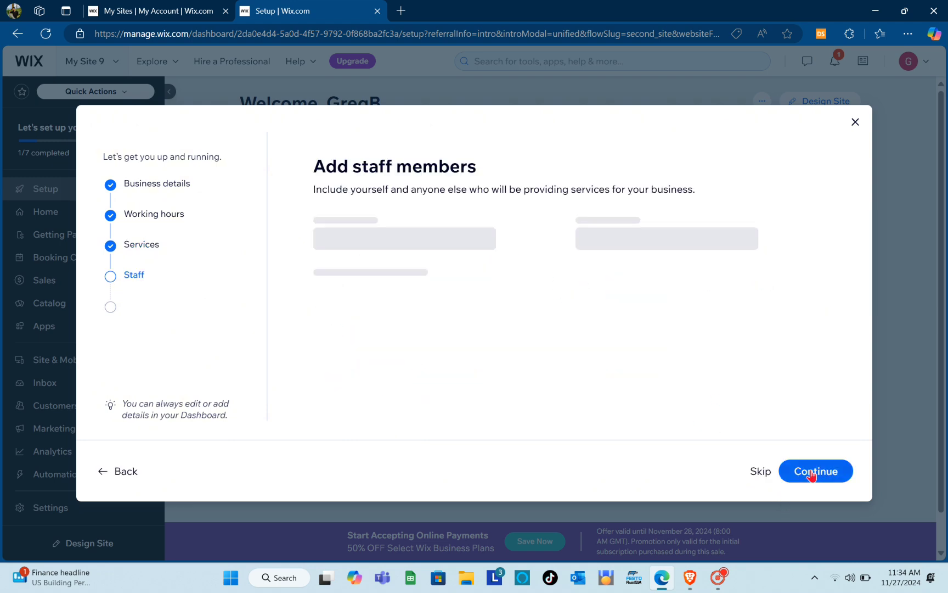
Skip adding staff members and select the tools for accepting online payments and in-person payments
{"action": "left_click", "coordinate": [761, 473]}
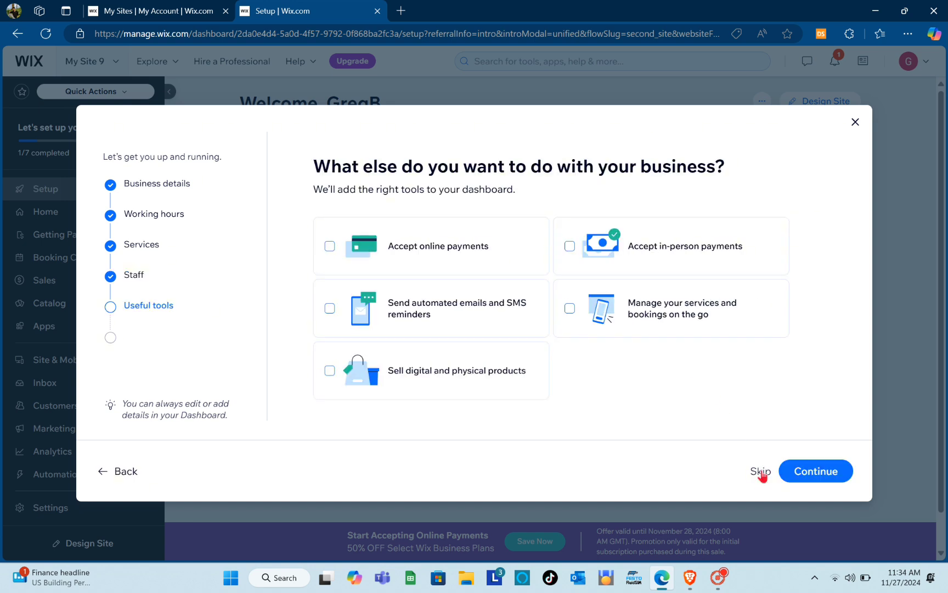
{"action": "left_click", "coordinate": [435, 258]}
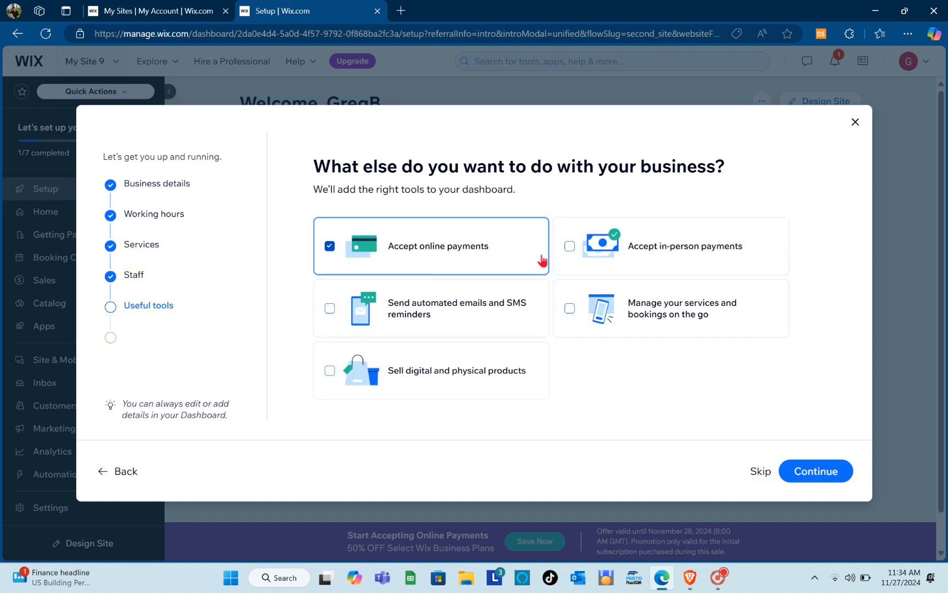
{"action": "left_click", "coordinate": [631, 269]}
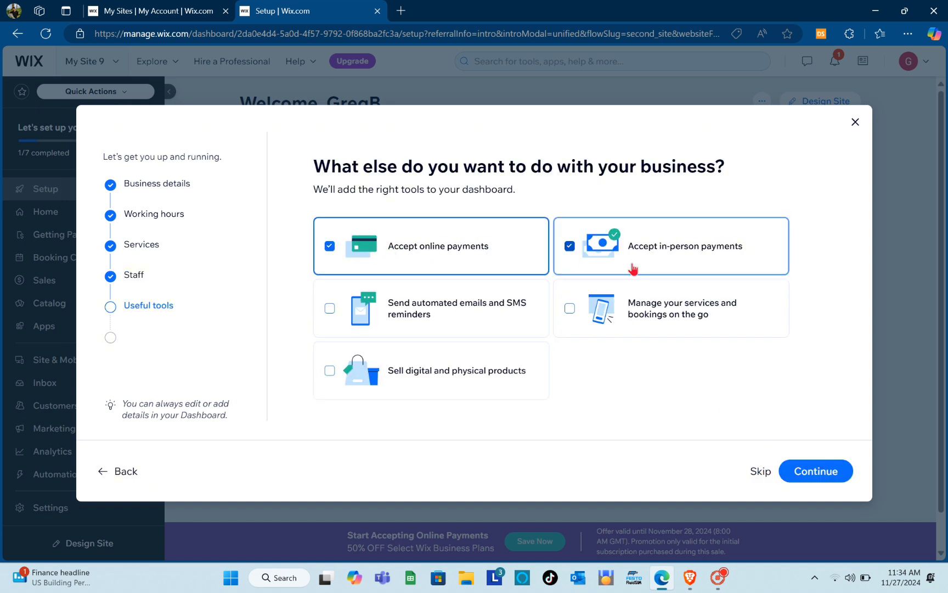
{"action": "left_click", "coordinate": [816, 478]}
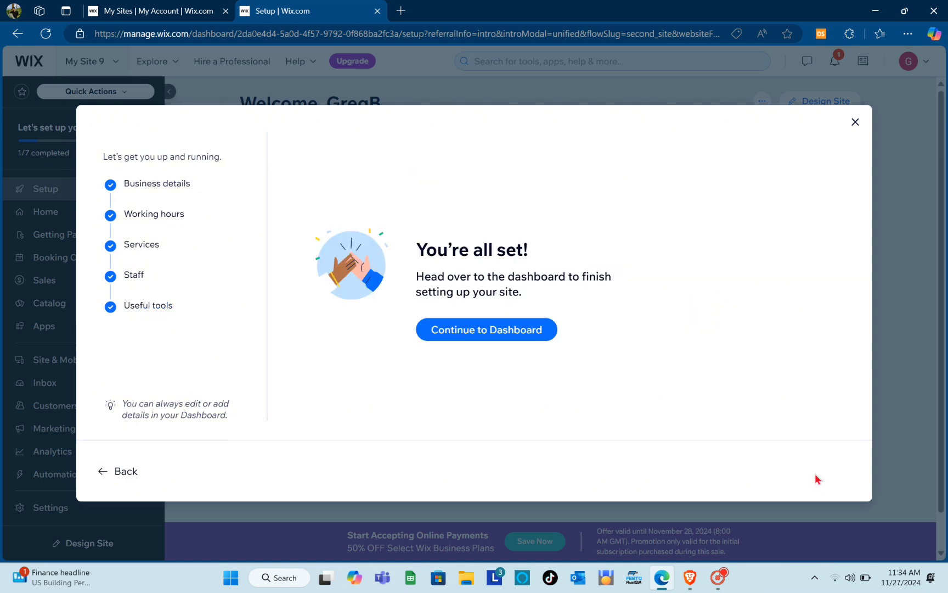
Continue to the dashboard and open the payment methods setup, dismissing the business location prompt
{"action": "left_click", "coordinate": [459, 332]}
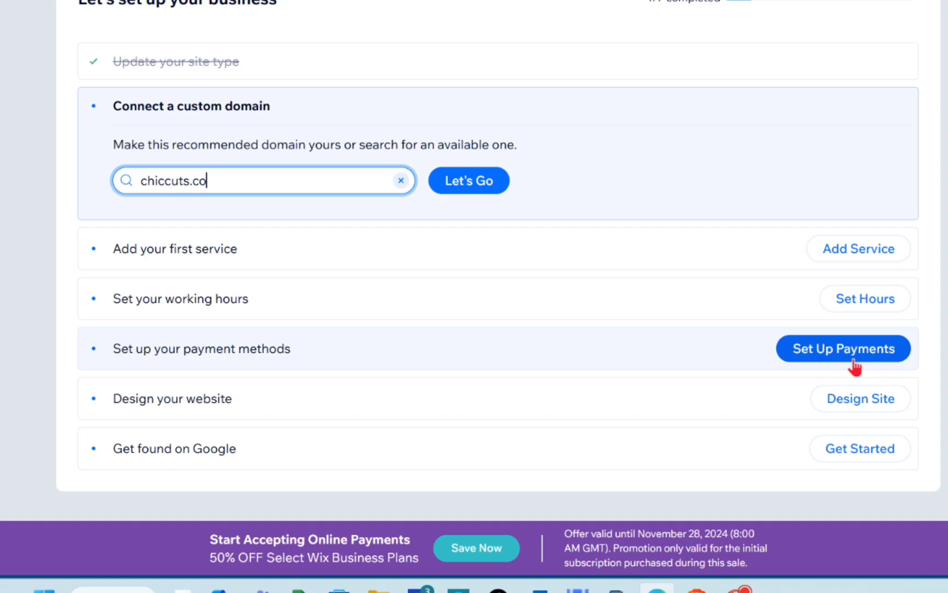
{"action": "left_click", "coordinate": [855, 366]}
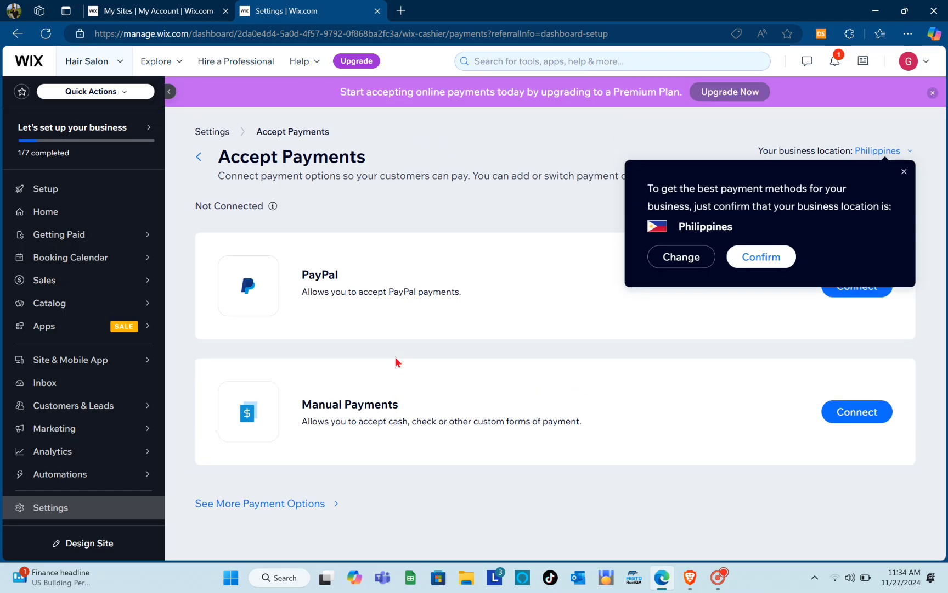
{"action": "left_click", "coordinate": [904, 172]}
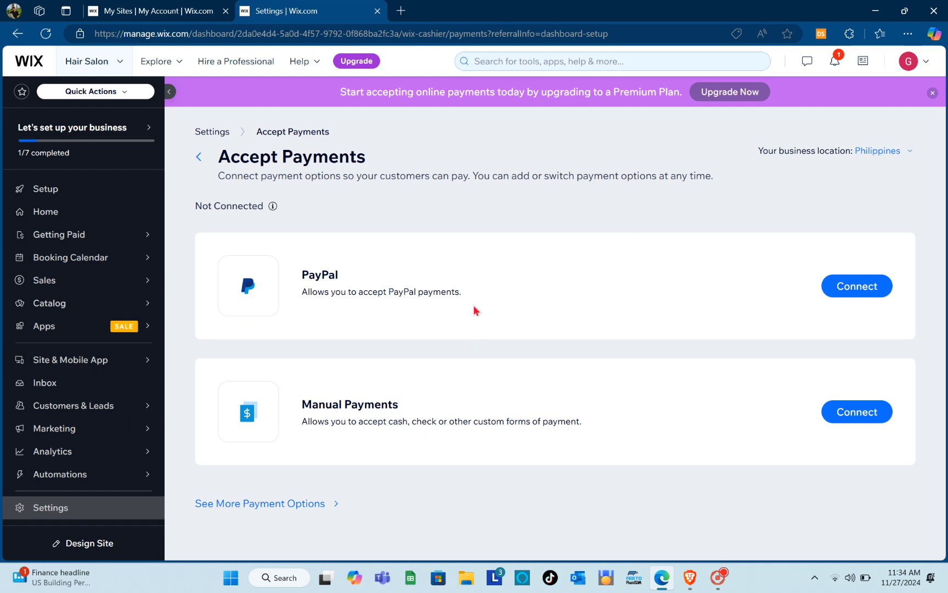
Review the additional payment providers offered for the business location and return to the Accept Payments page
{"action": "left_click", "coordinate": [287, 511]}
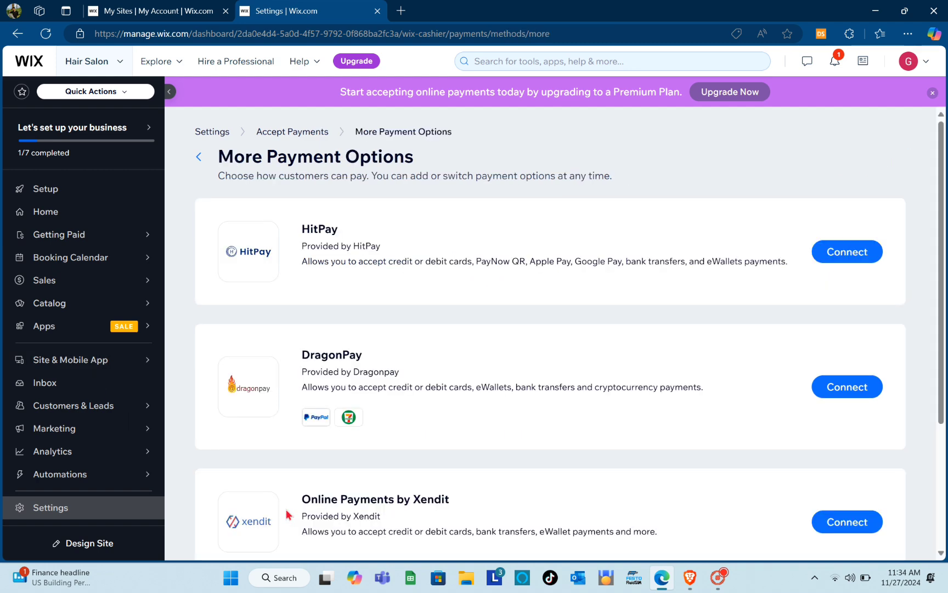
{"action": "scroll", "coordinate": [409, 369], "scroll_direction": "down", "scroll_amount": 3}
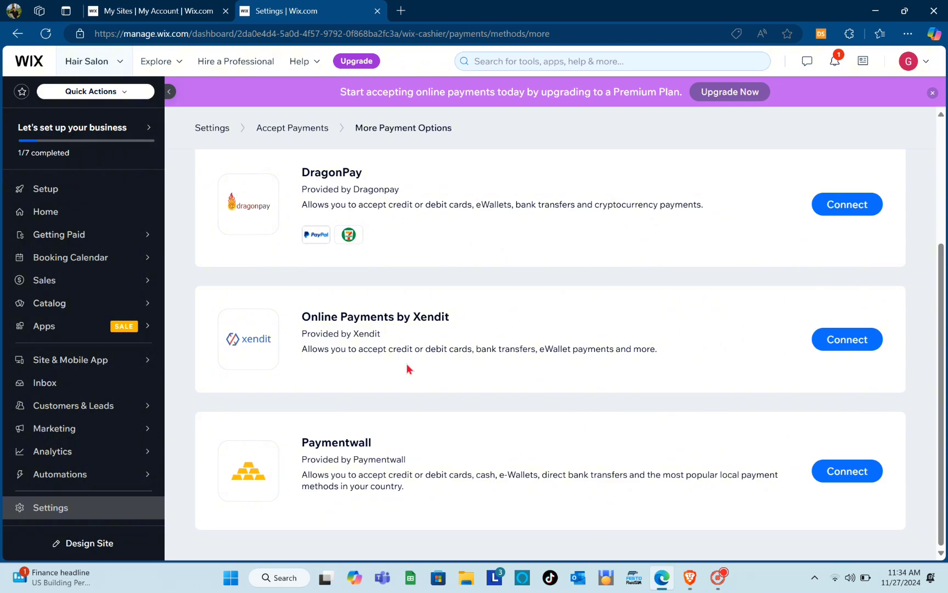
{"action": "scroll", "coordinate": [409, 369], "scroll_direction": "up", "scroll_amount": 3}
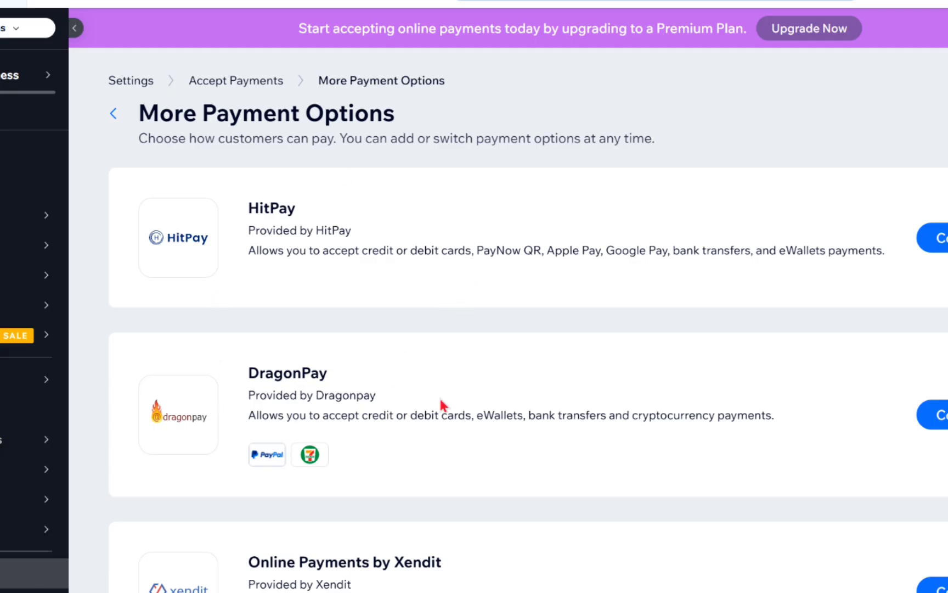
{"action": "scroll", "coordinate": [420, 466], "scroll_direction": "down", "scroll_amount": 3}
{"action": "scroll", "coordinate": [419, 467], "scroll_direction": "up", "scroll_amount": 4}
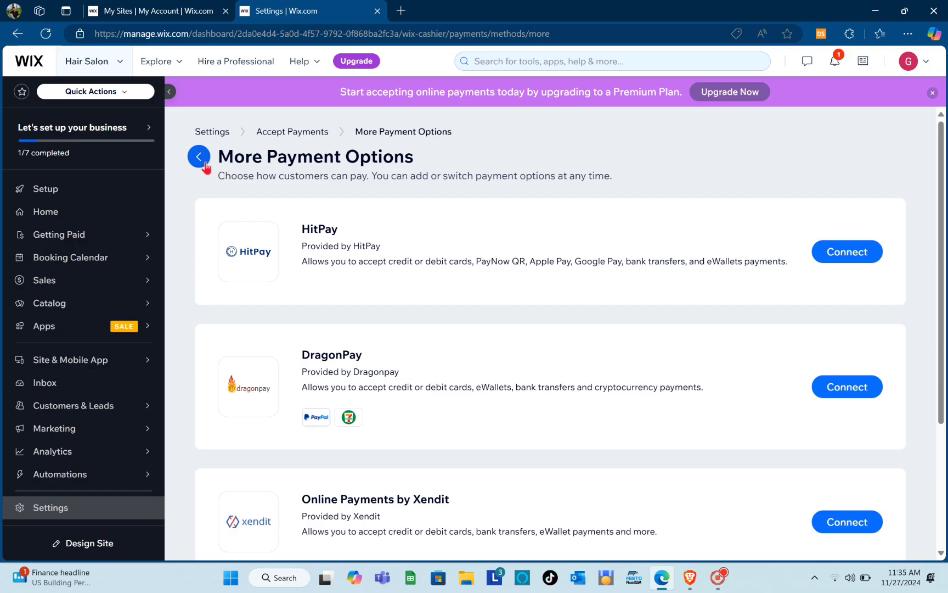
{"action": "left_click", "coordinate": [201, 158]}
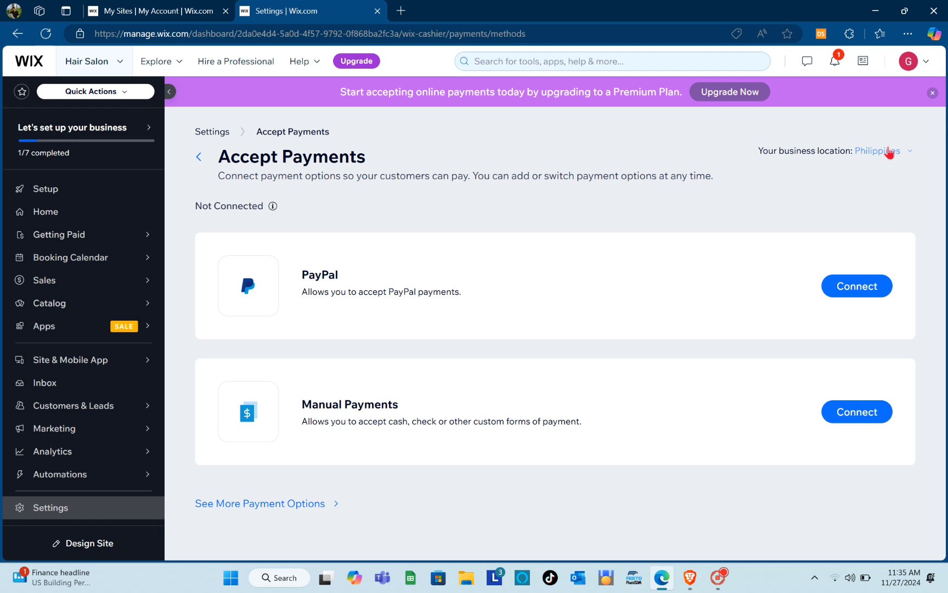
Change the business location for accepting payments to United States
{"action": "left_click", "coordinate": [889, 151]}
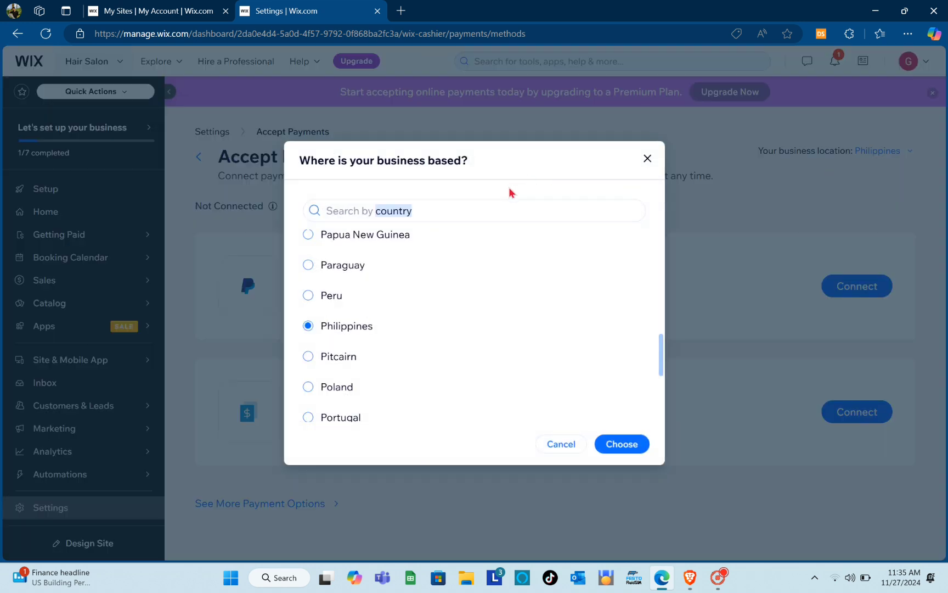
{"action": "left_click", "coordinate": [498, 201]}
{"action": "type", "text": "usa"}
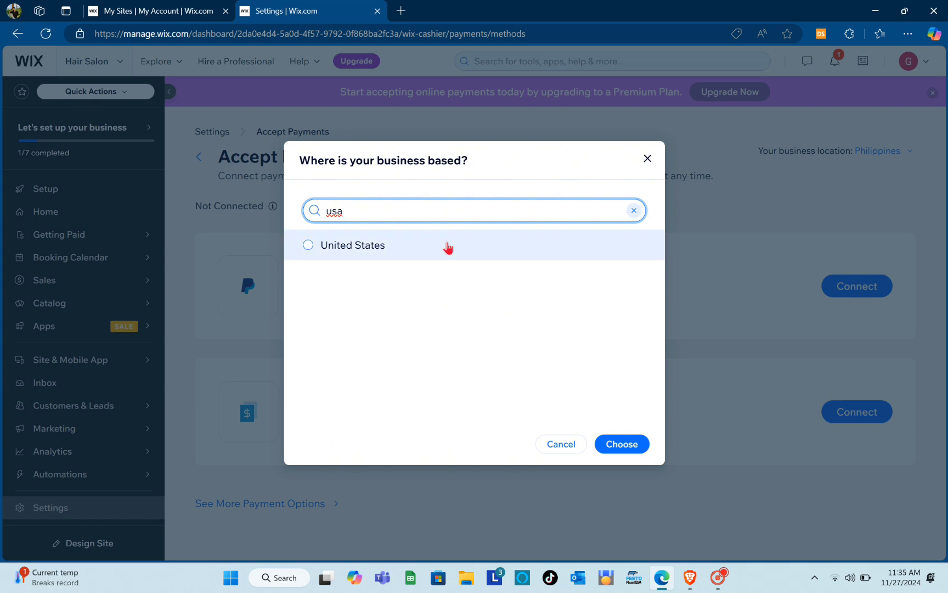
{"action": "left_click", "coordinate": [447, 247]}
{"action": "left_click", "coordinate": [634, 445]}
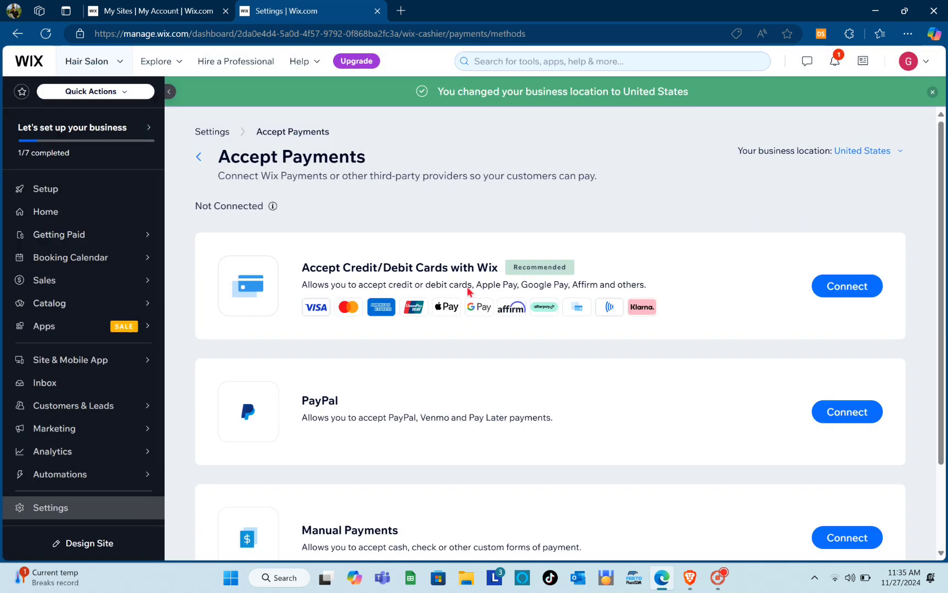
Connect credit/debit card payments with Wix, declaring that no prohibited products or services are sold and accepting the terms
{"action": "scroll", "coordinate": [465, 472], "scroll_direction": "down", "scroll_amount": 2}
{"action": "scroll", "coordinate": [464, 476], "scroll_direction": "up", "scroll_amount": 2}
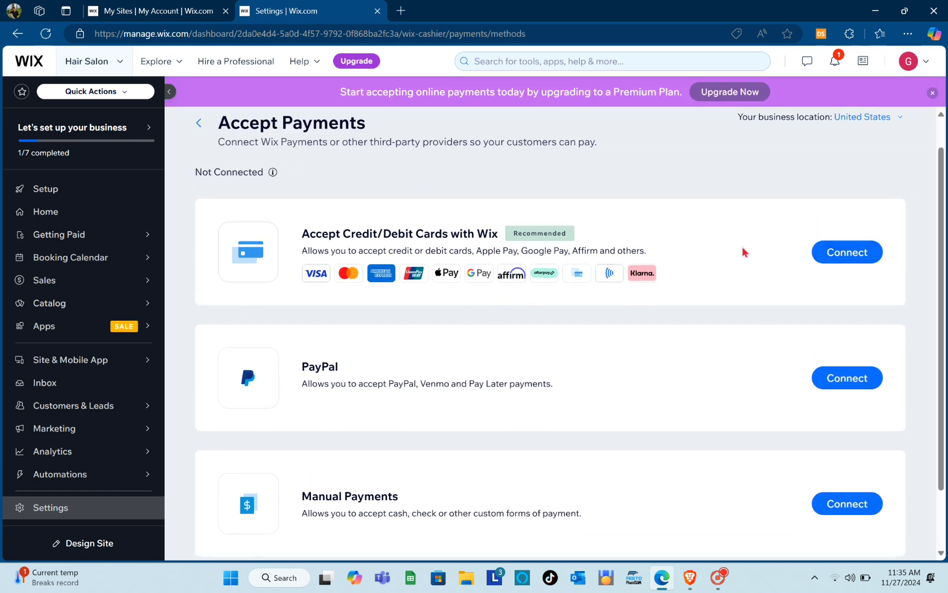
{"action": "left_click", "coordinate": [849, 255]}
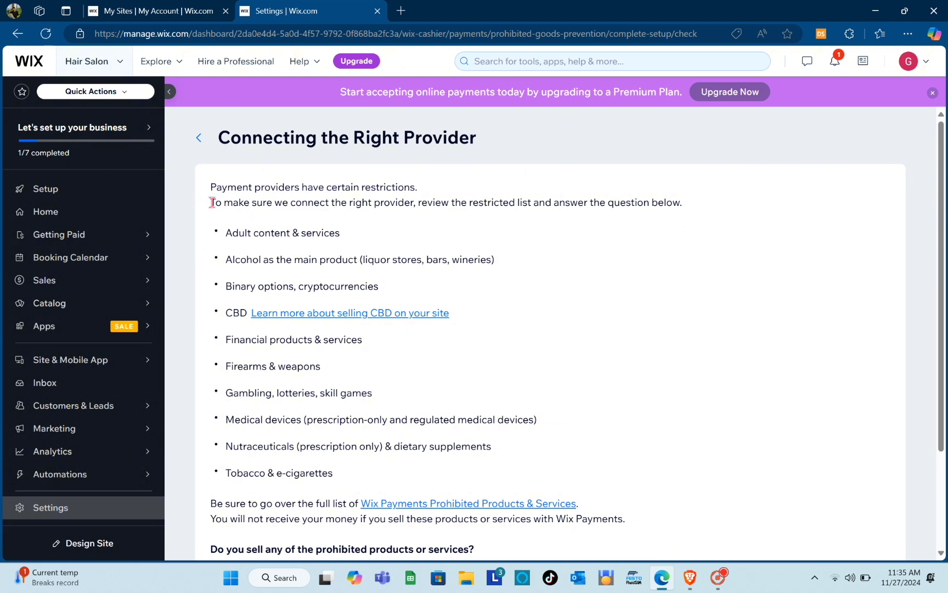
{"action": "left_click_drag", "start_coordinate": [211, 201], "coordinate": [711, 206]}
{"action": "left_click", "coordinate": [603, 261]}
{"action": "scroll", "coordinate": [603, 261], "scroll_direction": "down", "scroll_amount": 3}
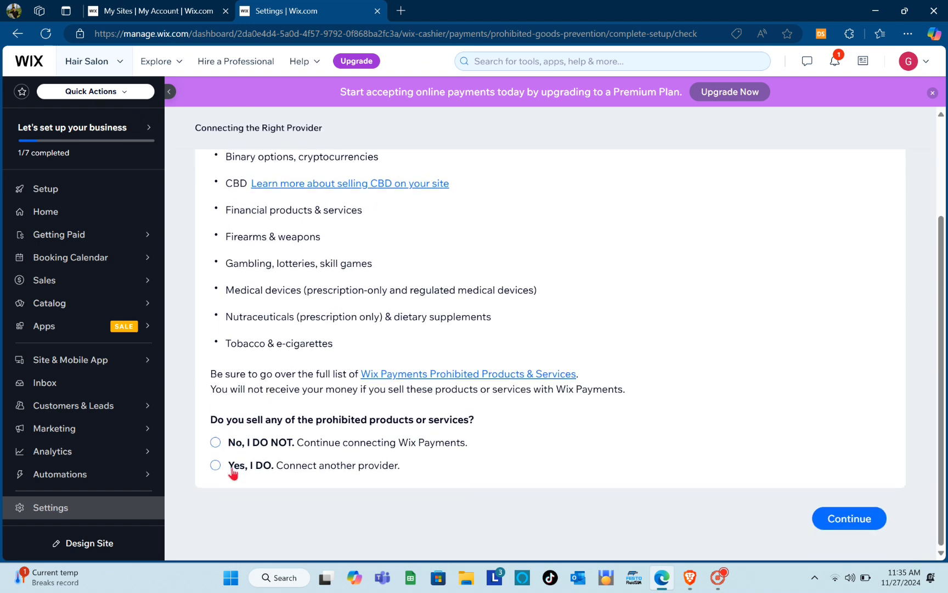
{"action": "left_click", "coordinate": [216, 446]}
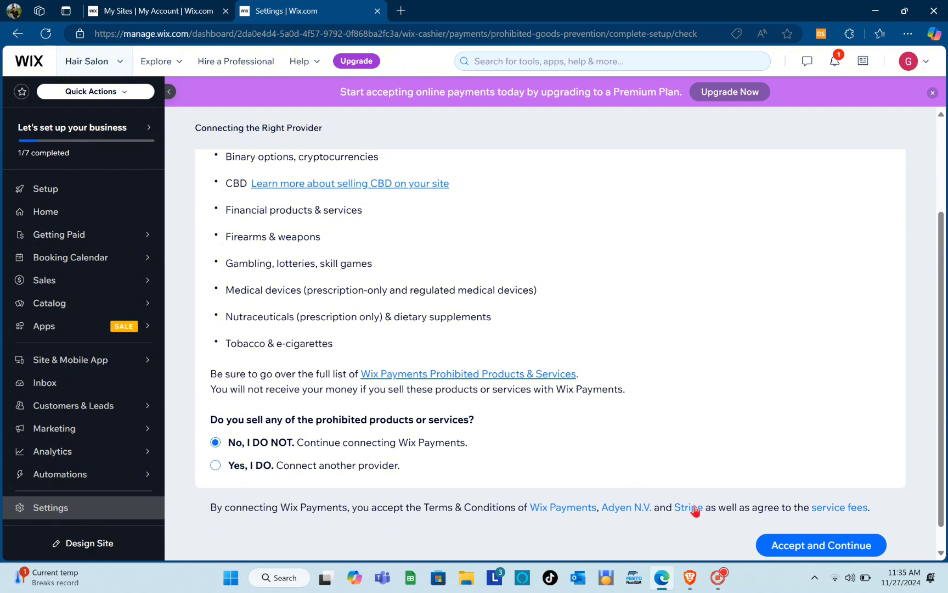
{"action": "left_click", "coordinate": [784, 550]}
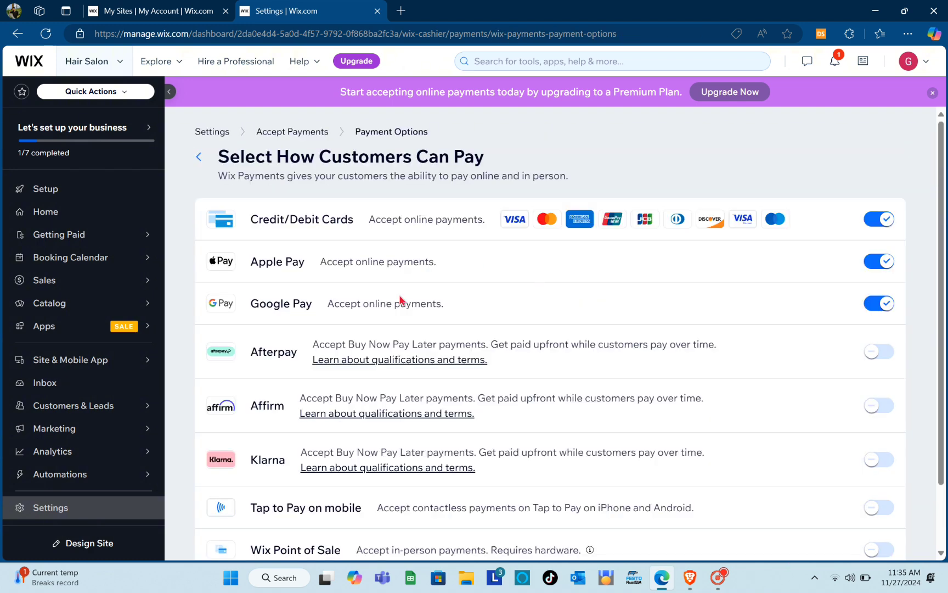
Turn off Google Pay, continue with Credit/Debit Cards and Apple Pay as payment options, and dismiss the upgrade offer
{"action": "scroll", "coordinate": [403, 301], "scroll_direction": "down", "scroll_amount": 2}
{"action": "scroll", "coordinate": [402, 301], "scroll_direction": "up", "scroll_amount": 2}
{"action": "scroll", "coordinate": [402, 301], "scroll_direction": "down", "scroll_amount": 1}
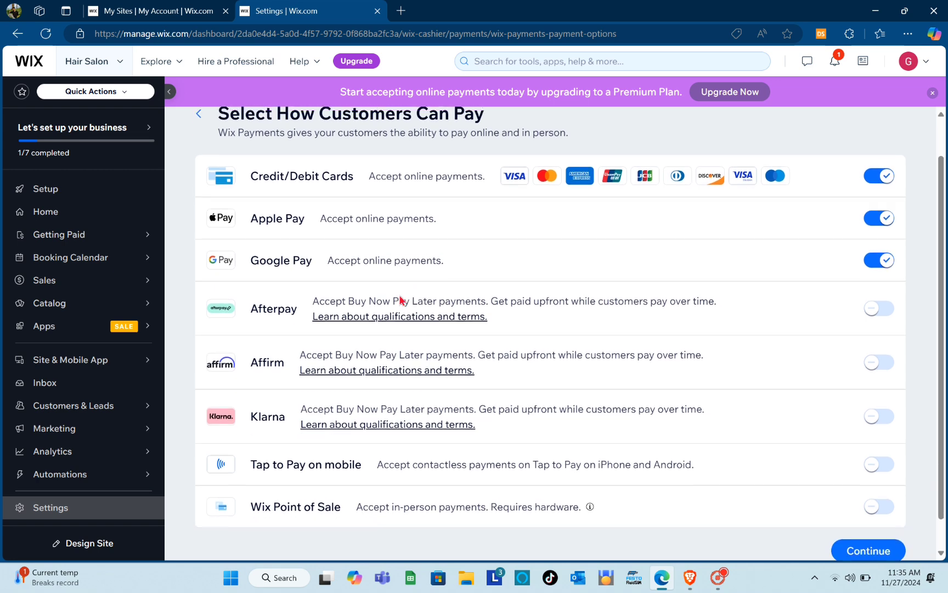
{"action": "scroll", "coordinate": [402, 301], "scroll_direction": "up", "scroll_amount": 1}
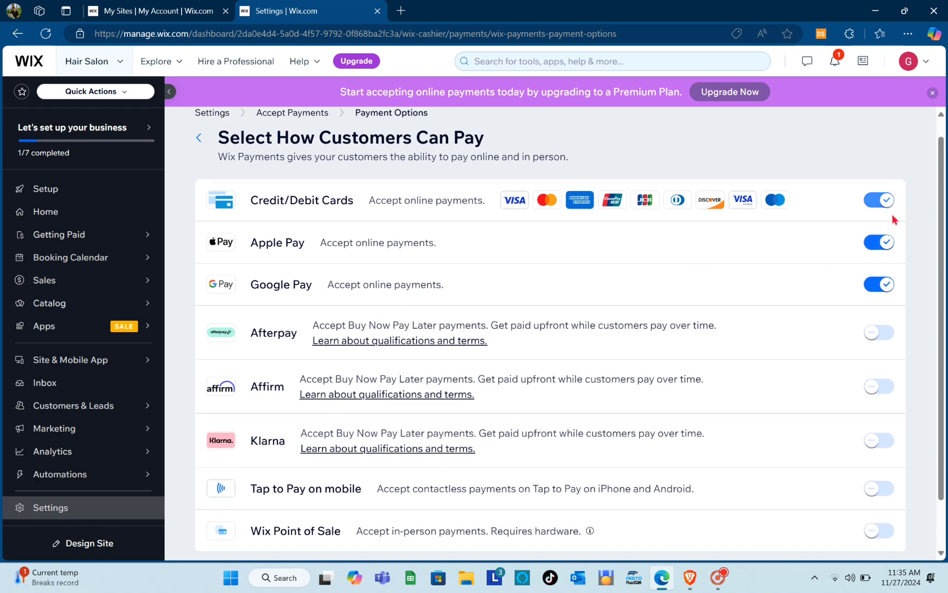
{"action": "left_click", "coordinate": [884, 287]}
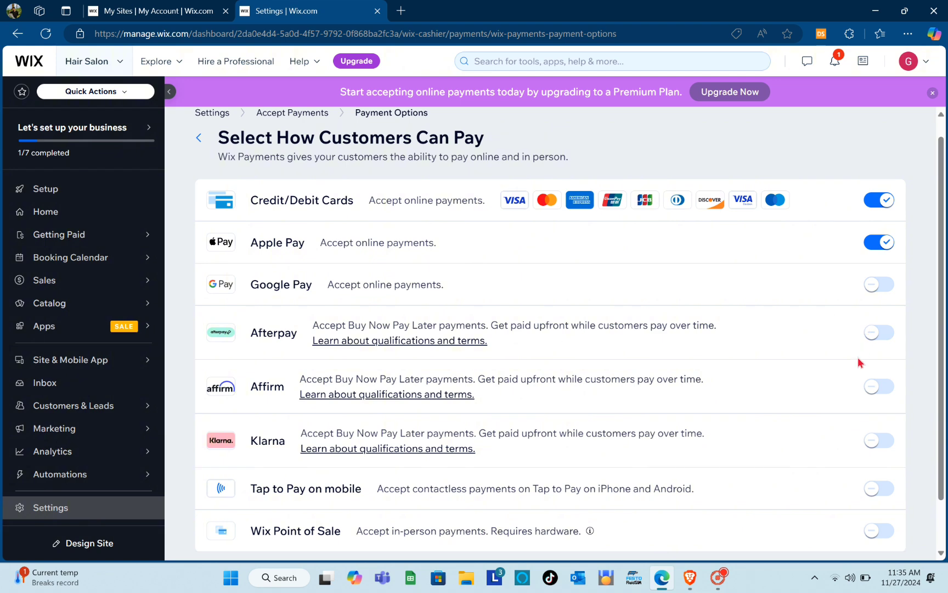
{"action": "scroll", "coordinate": [871, 367], "scroll_direction": "down", "scroll_amount": 2}
{"action": "scroll", "coordinate": [872, 379], "scroll_direction": "up", "scroll_amount": 3}
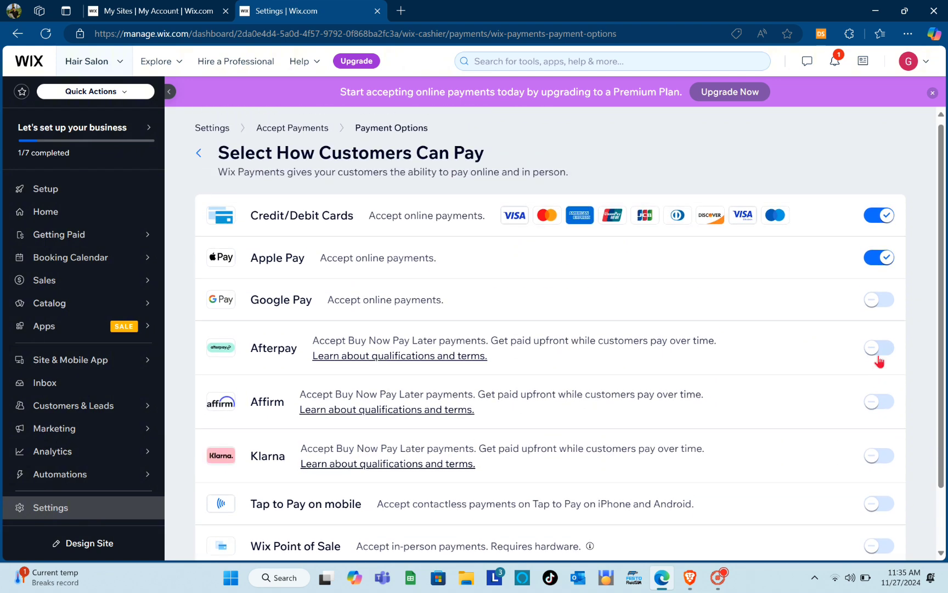
{"action": "scroll", "coordinate": [809, 345], "scroll_direction": "down", "scroll_amount": 2}
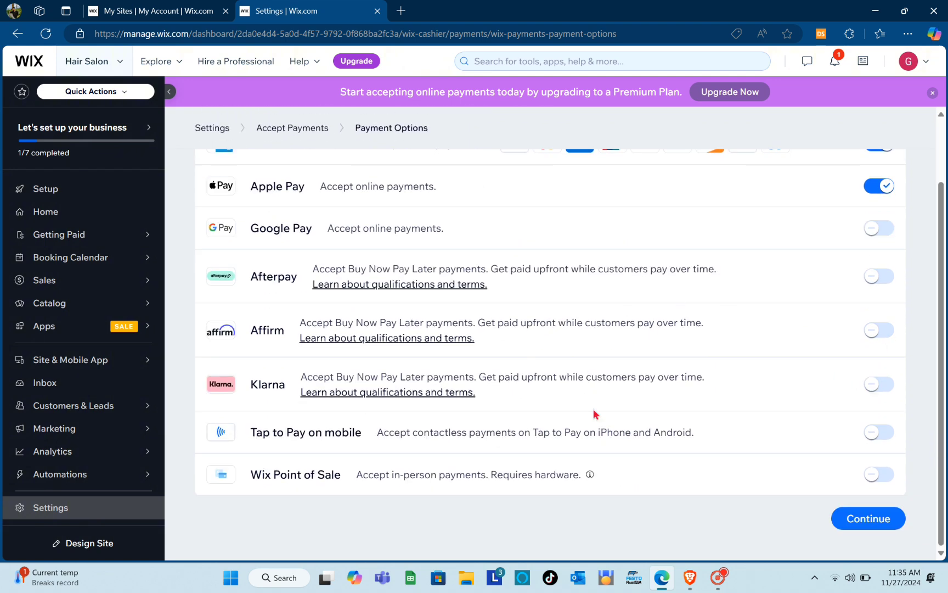
{"action": "left_click", "coordinate": [881, 519]}
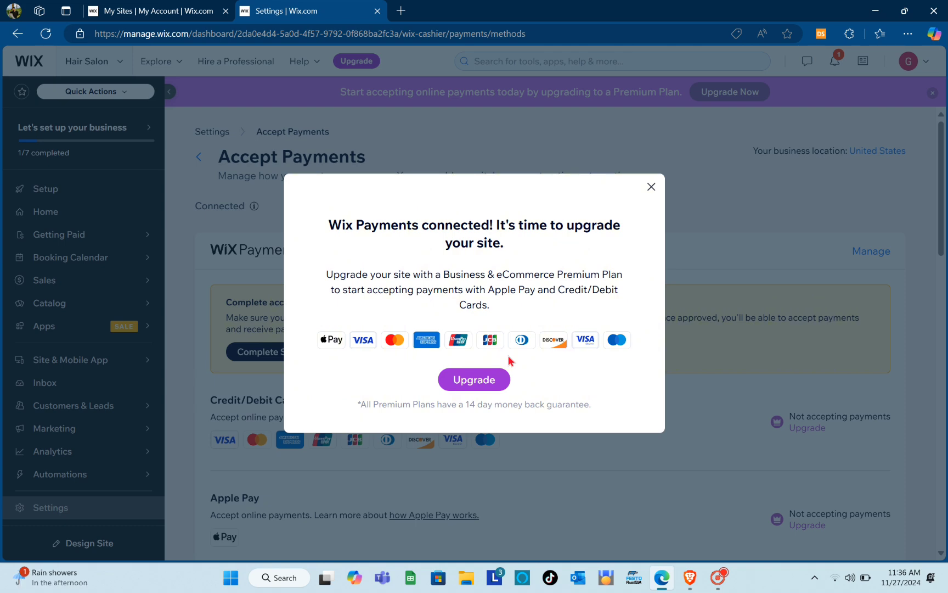
{"action": "left_click", "coordinate": [651, 187]}
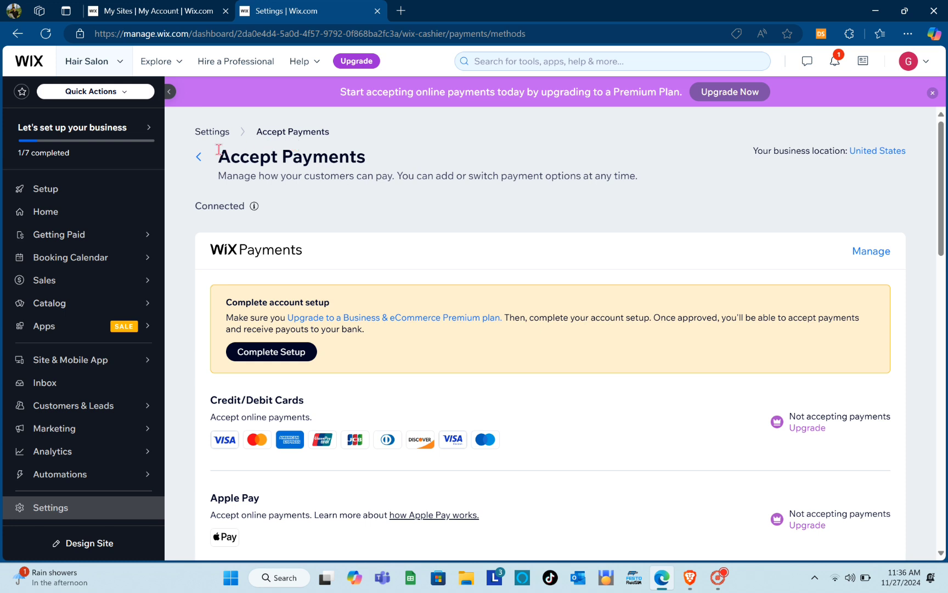
Choose to design the website from a template and look through the Hair Salon template results
{"action": "left_click", "coordinate": [68, 212]}
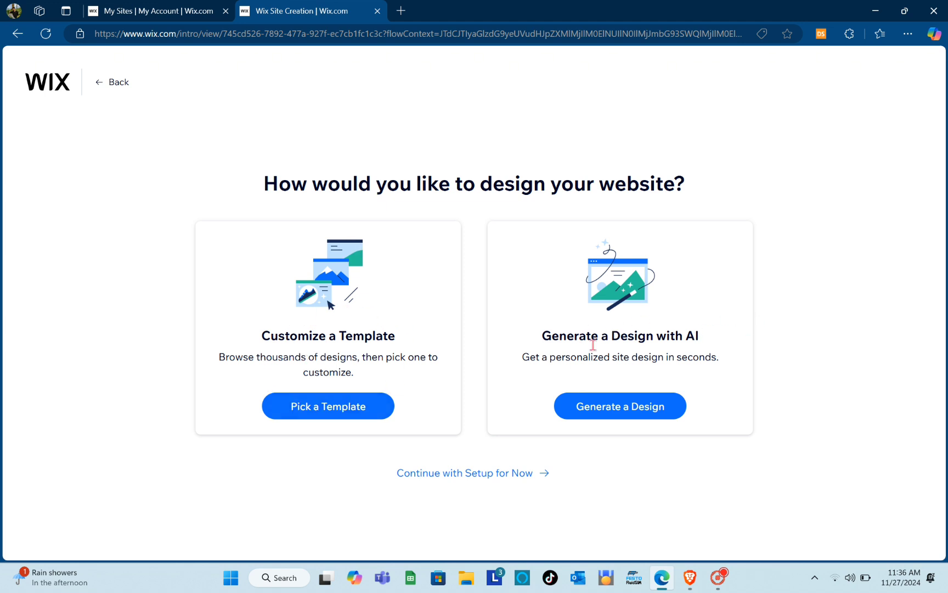
{"action": "left_click", "coordinate": [320, 418]}
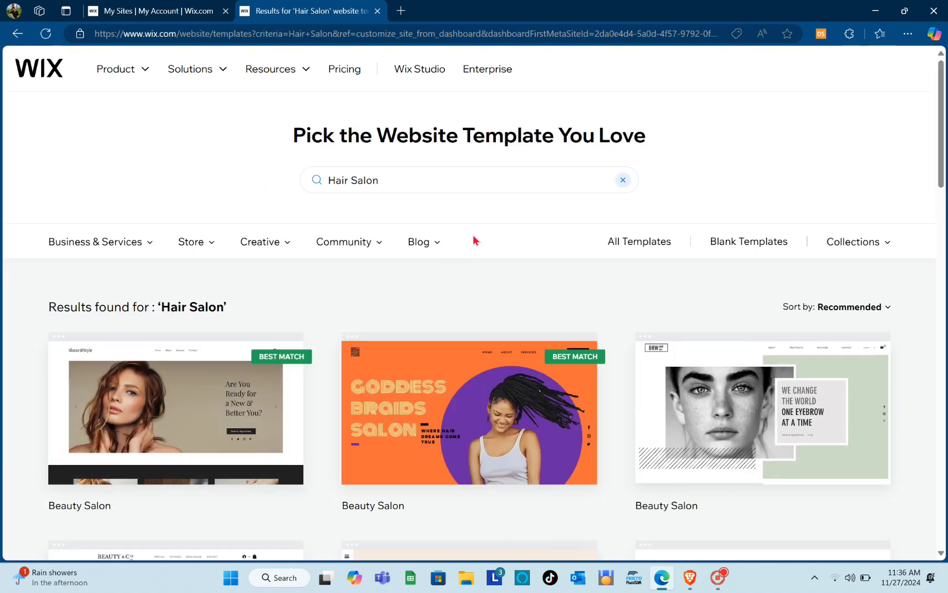
{"action": "scroll", "coordinate": [377, 290], "scroll_direction": "down", "scroll_amount": 1}
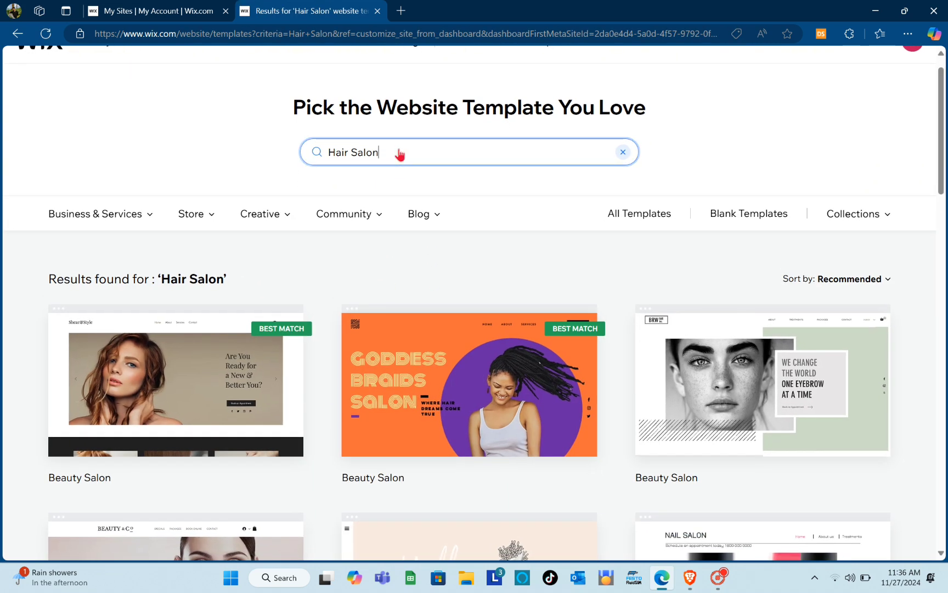
{"action": "double_click", "coordinate": [400, 154]}
{"action": "left_click", "coordinate": [400, 154]}
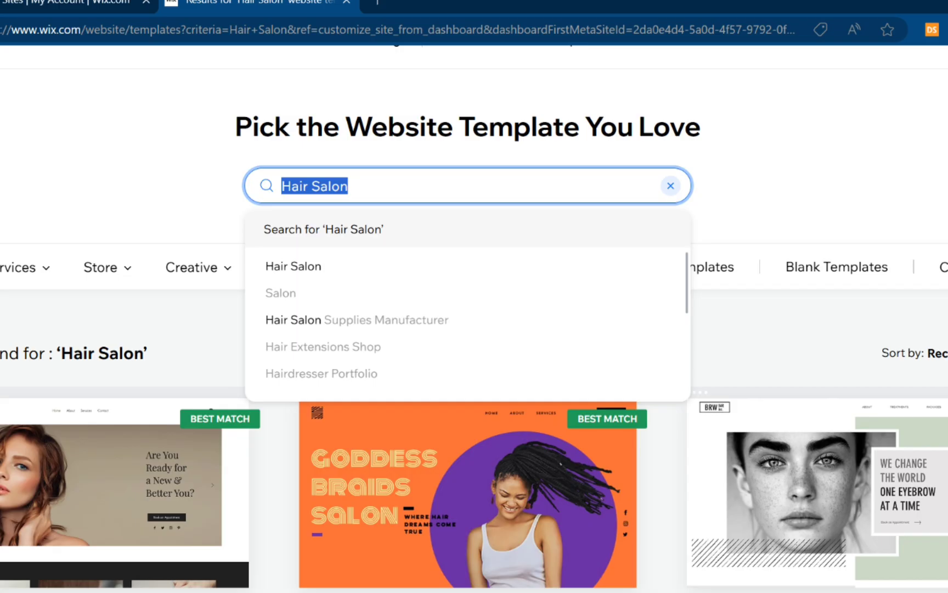
{"action": "scroll", "coordinate": [388, 468], "scroll_direction": "down", "scroll_amount": 2}
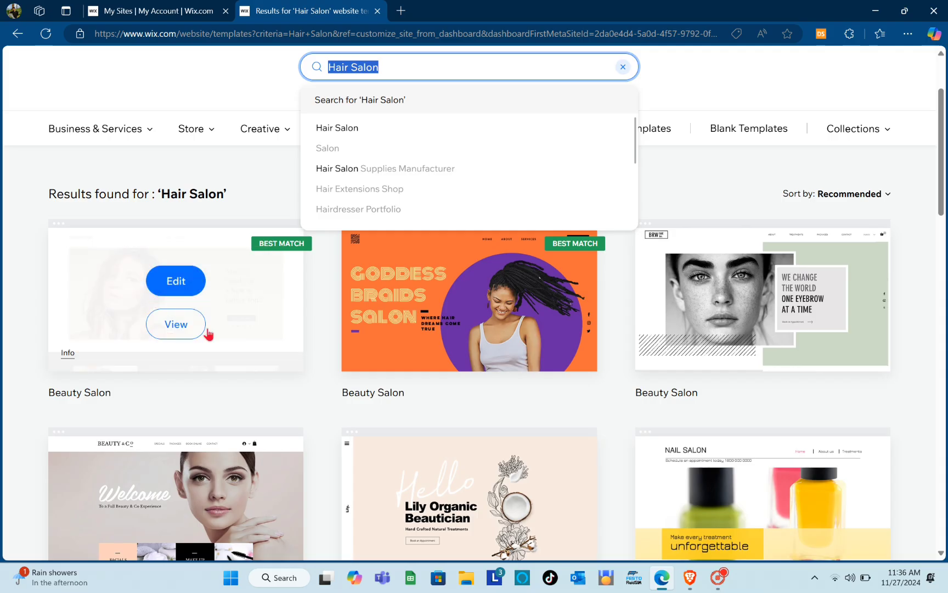
{"action": "scroll", "coordinate": [276, 408], "scroll_direction": "down", "scroll_amount": 4}
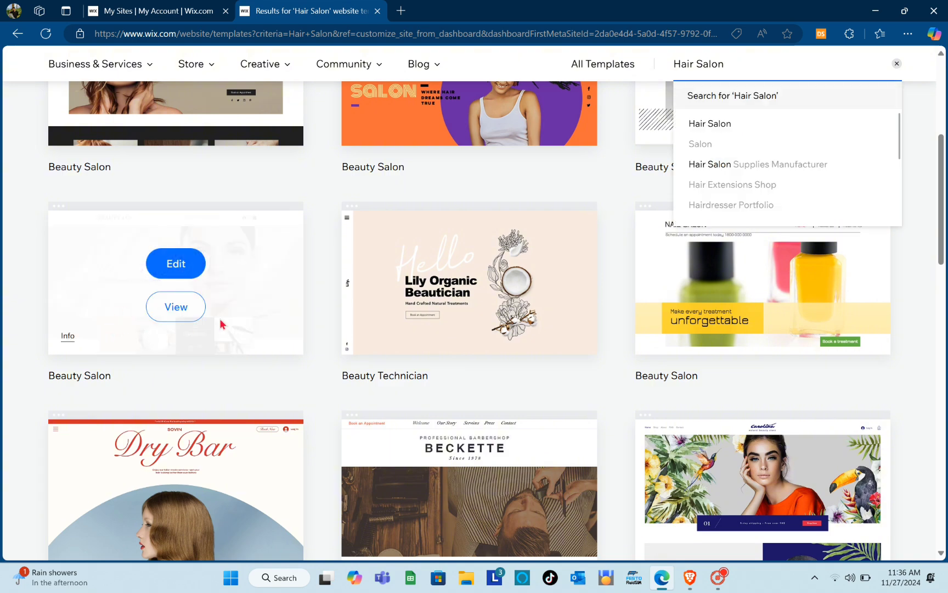
{"action": "scroll", "coordinate": [509, 351], "scroll_direction": "down", "scroll_amount": 3}
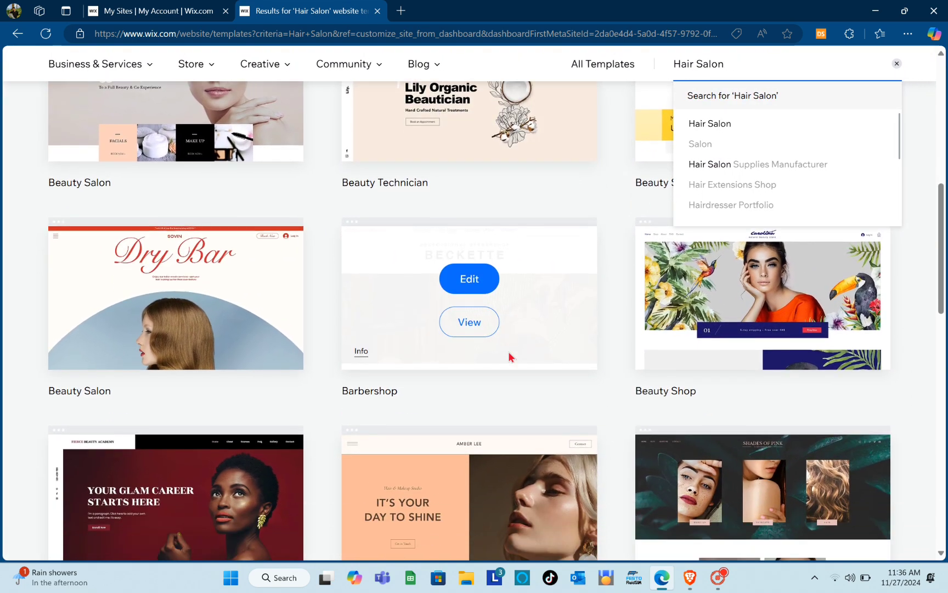
{"action": "scroll", "coordinate": [509, 352], "scroll_direction": "up", "scroll_amount": 7}
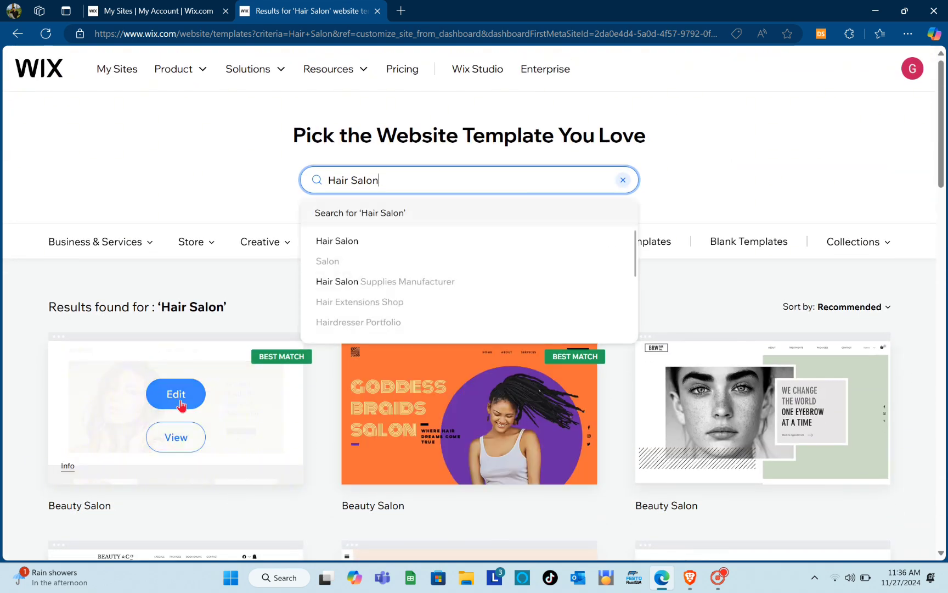
Preview the first Beauty Salon template and look through the sections of its home page
{"action": "left_click", "coordinate": [188, 436]}
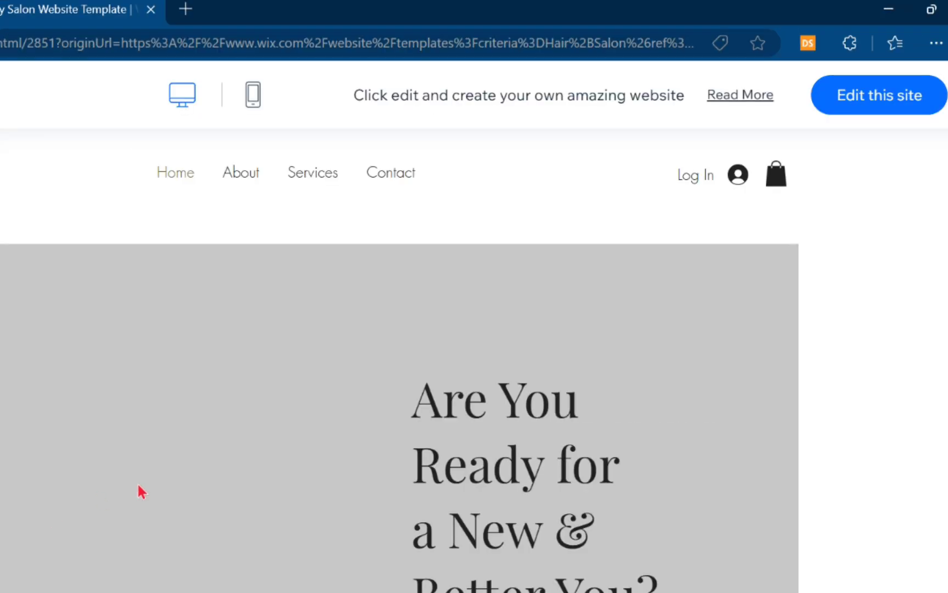
{"action": "scroll", "coordinate": [142, 510], "scroll_direction": "down", "scroll_amount": 2}
{"action": "scroll", "coordinate": [399, 385], "scroll_direction": "down", "scroll_amount": 4}
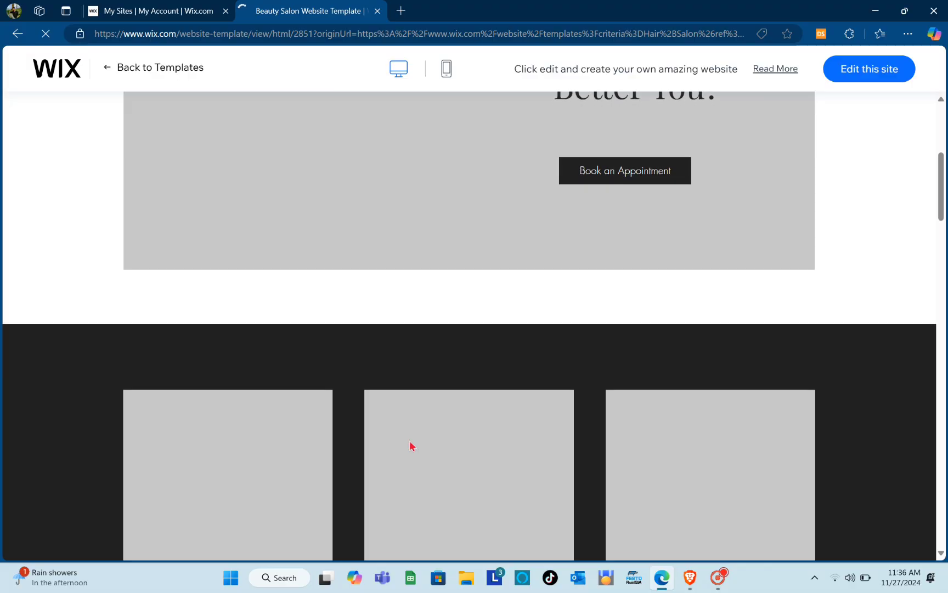
{"action": "scroll", "coordinate": [551, 341], "scroll_direction": "down", "scroll_amount": 15}
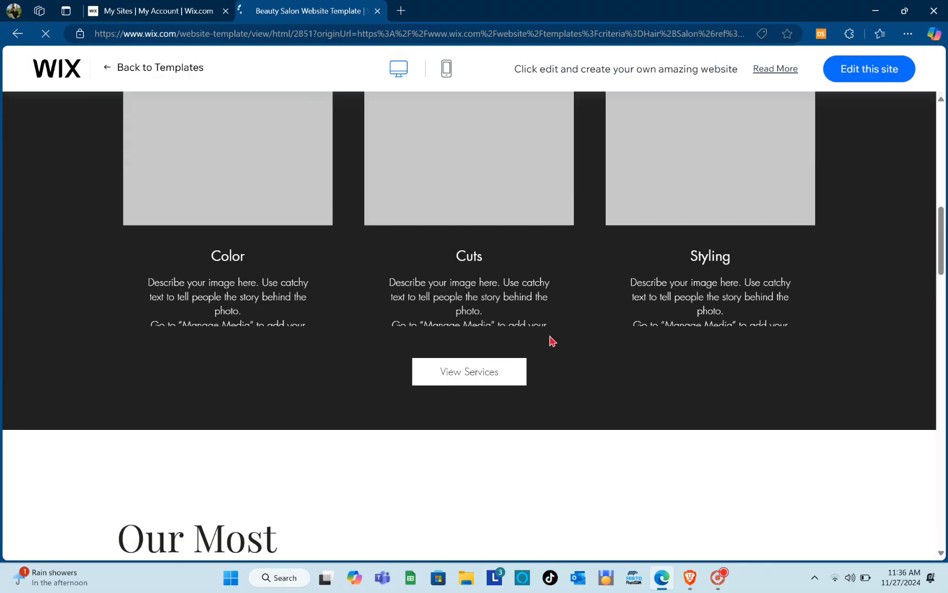
{"action": "scroll", "coordinate": [549, 337], "scroll_direction": "down", "scroll_amount": 1}
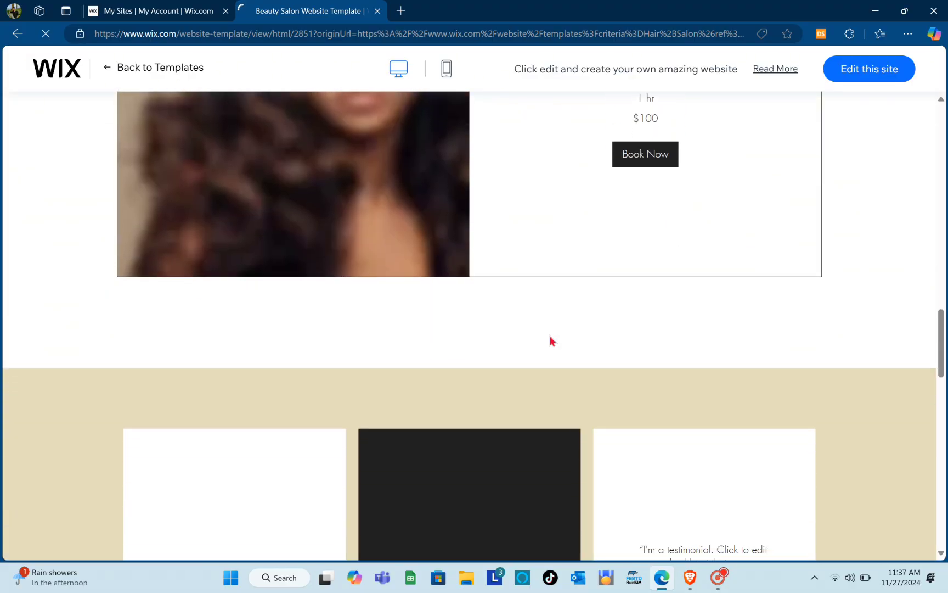
{"action": "scroll", "coordinate": [550, 337], "scroll_direction": "up", "scroll_amount": 20}
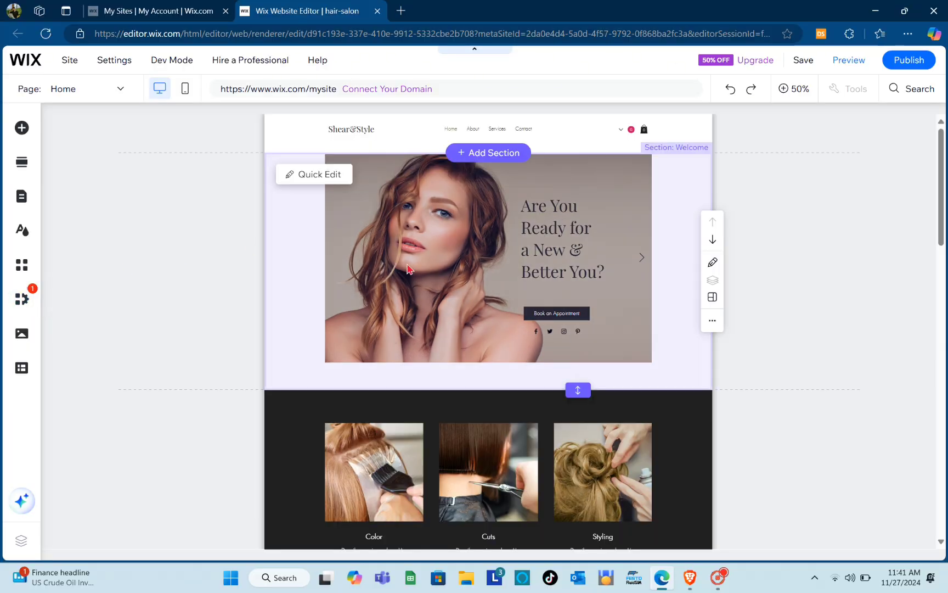
Open the Welcome section's quick editing and bring up the image library for its section background
{"action": "scroll", "coordinate": [407, 264], "scroll_direction": "up", "scroll_amount": 1}
{"action": "scroll", "coordinate": [407, 265], "scroll_direction": "right", "scroll_amount": 3}
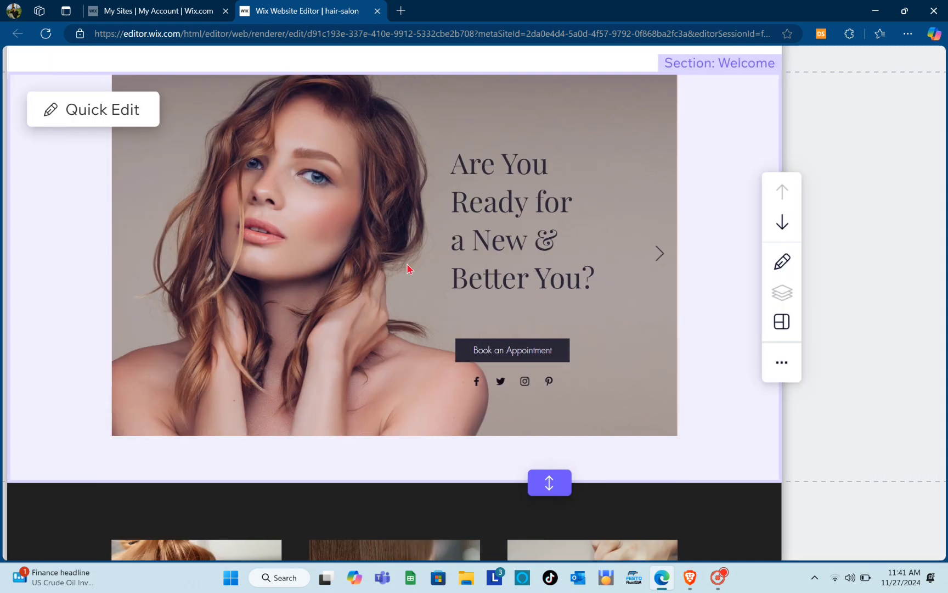
{"action": "scroll", "coordinate": [536, 221], "scroll_direction": "left", "scroll_amount": 2}
{"action": "scroll", "coordinate": [538, 225], "scroll_direction": "up", "scroll_amount": 2}
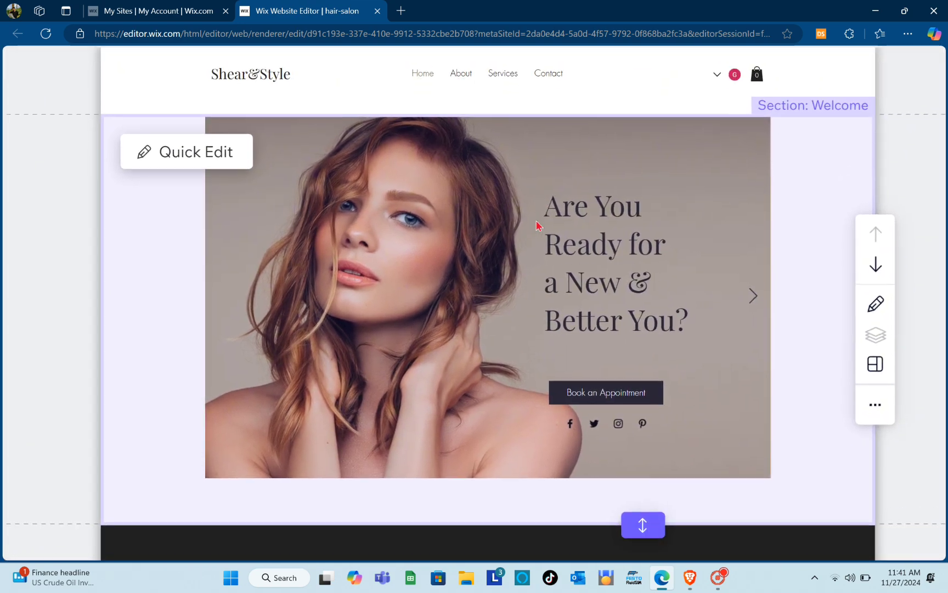
{"action": "scroll", "coordinate": [501, 227], "scroll_direction": "down", "scroll_amount": 3}
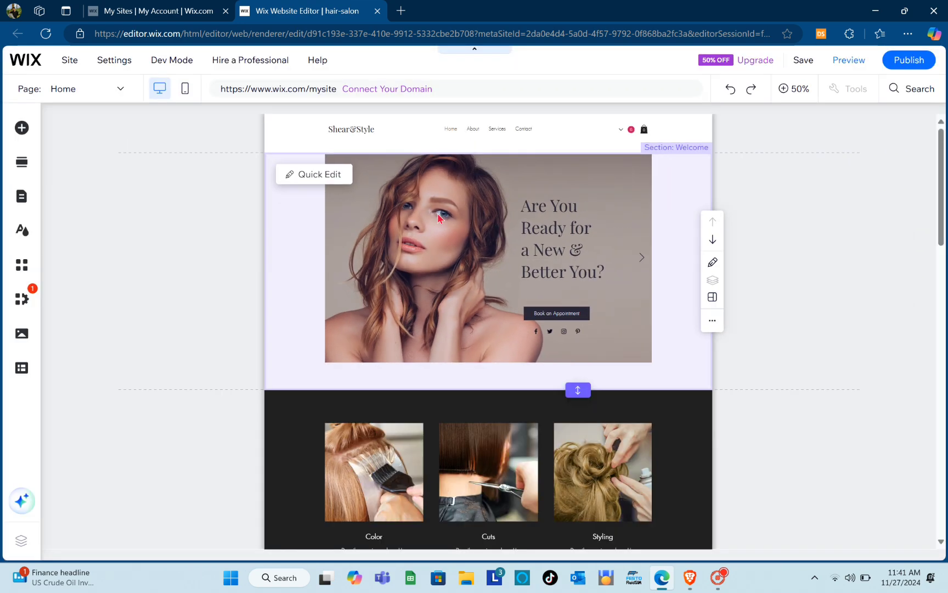
{"action": "left_click", "coordinate": [799, 89]}
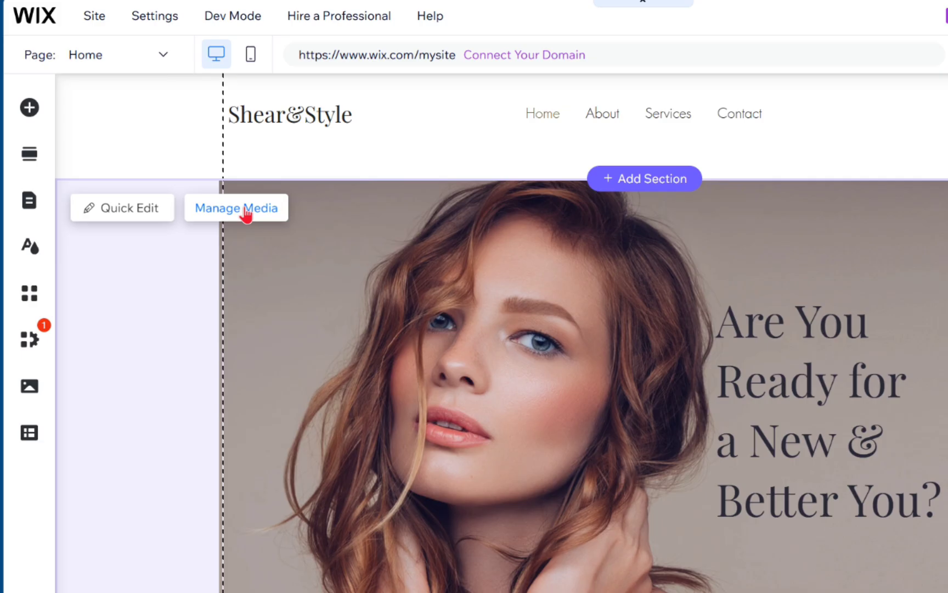
{"action": "left_click", "coordinate": [143, 214]}
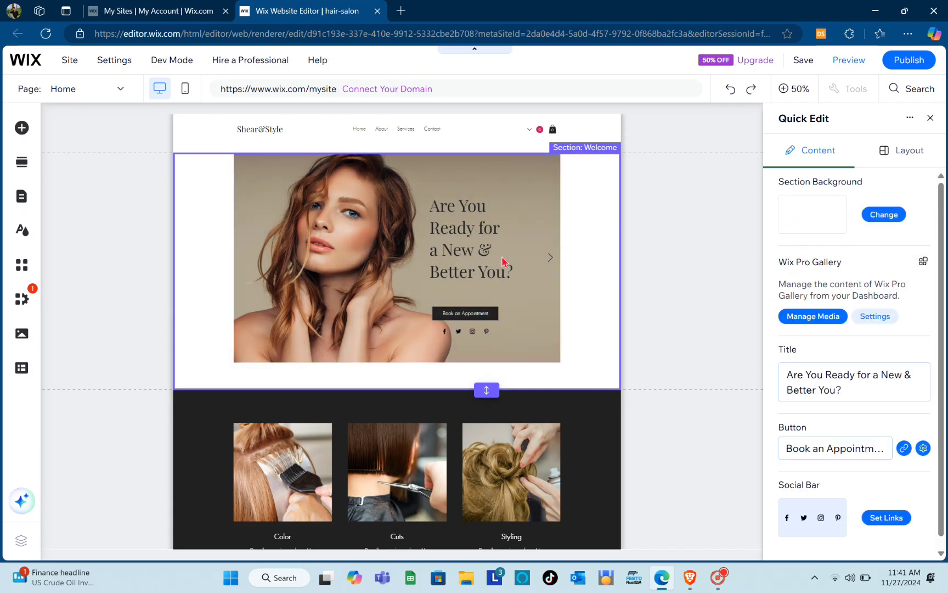
{"action": "left_click", "coordinate": [884, 215]}
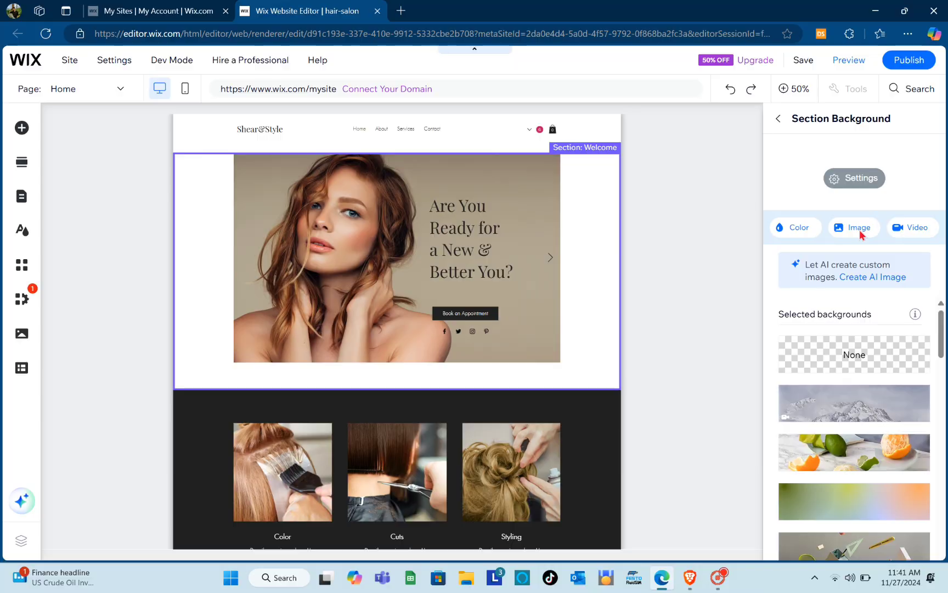
{"action": "left_click", "coordinate": [838, 244]}
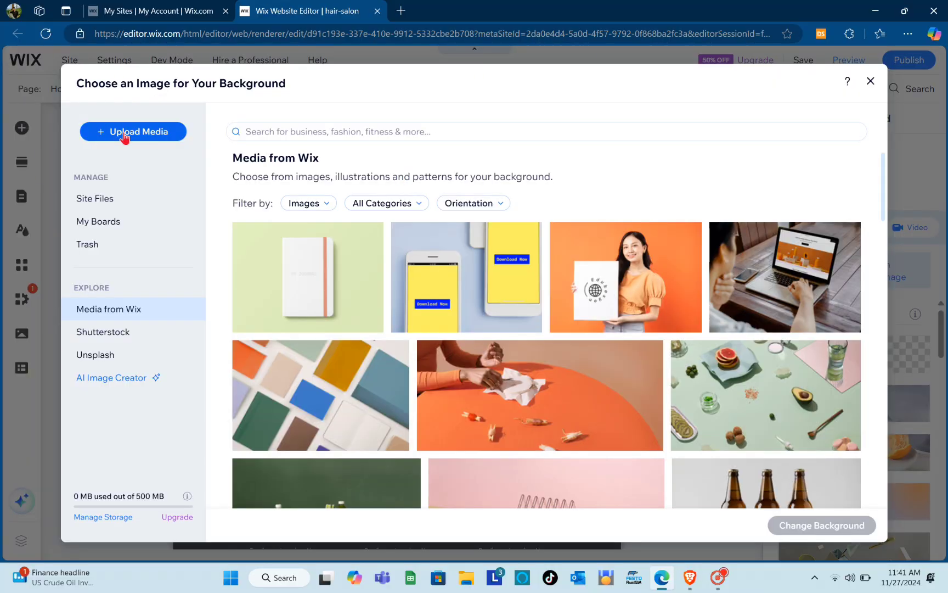
{"action": "left_click", "coordinate": [125, 137]}
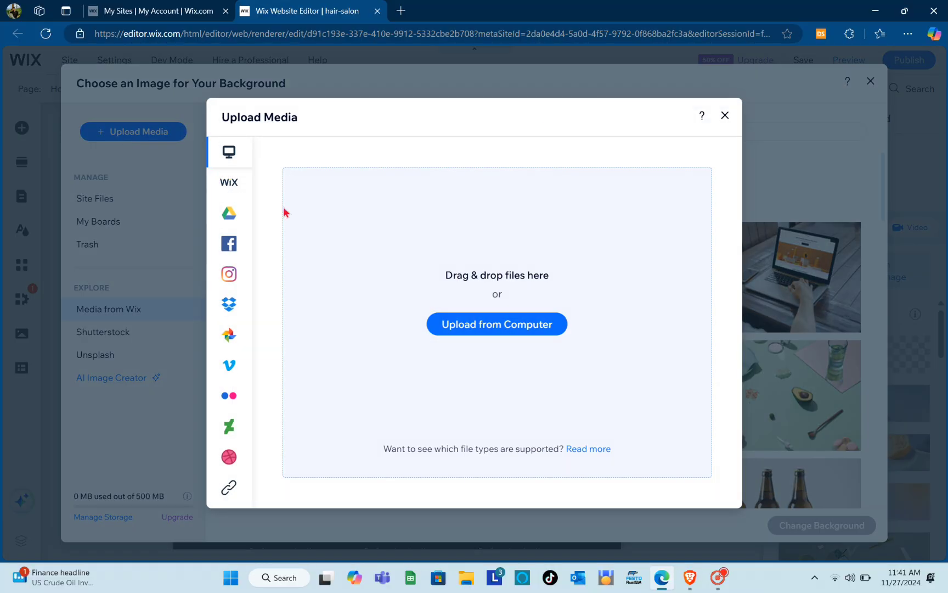
{"action": "left_click", "coordinate": [502, 325]}
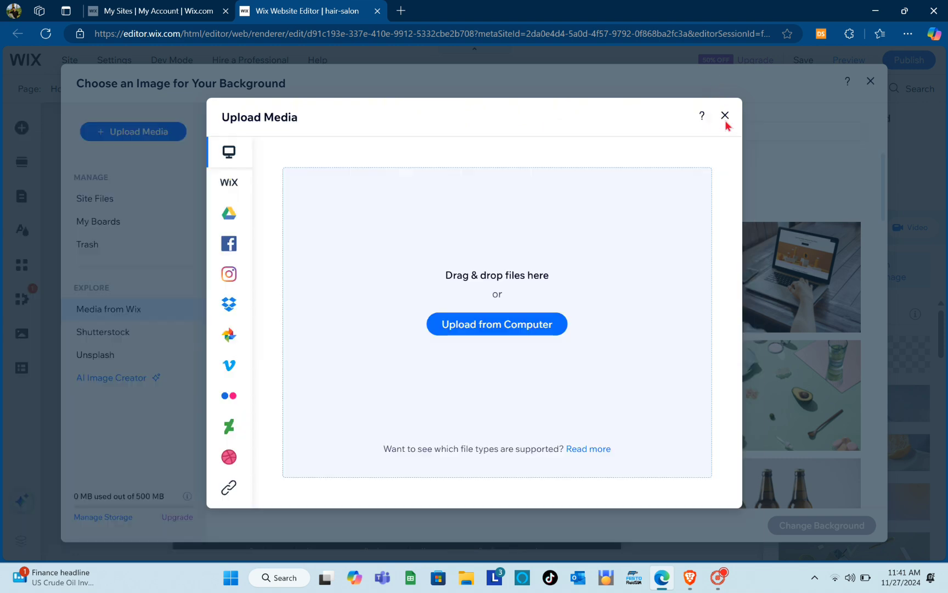
{"action": "left_click", "coordinate": [725, 117]}
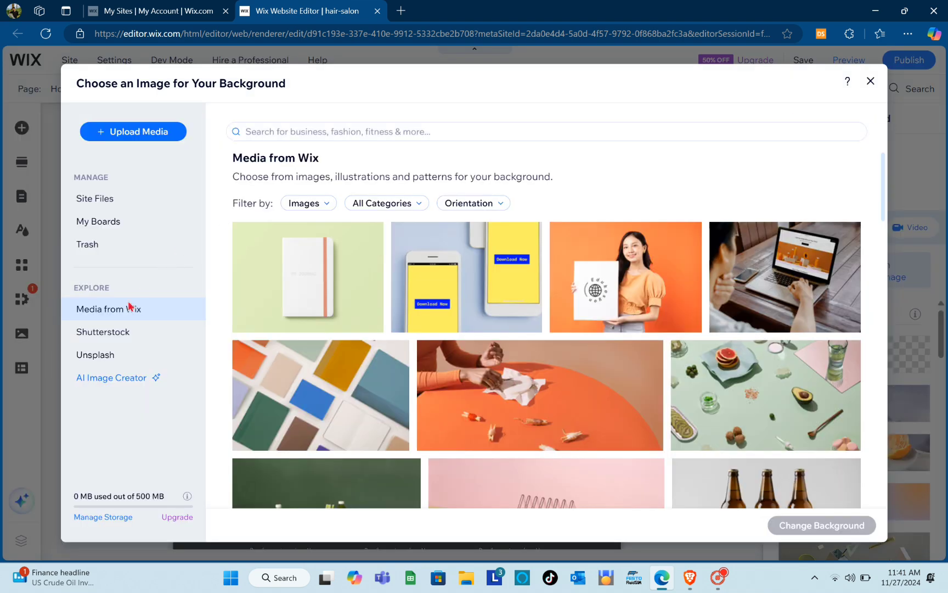
Search the Wix media for "hair salon" and set the blow-drying photo as the Welcome section's background
{"action": "left_click", "coordinate": [395, 132]}
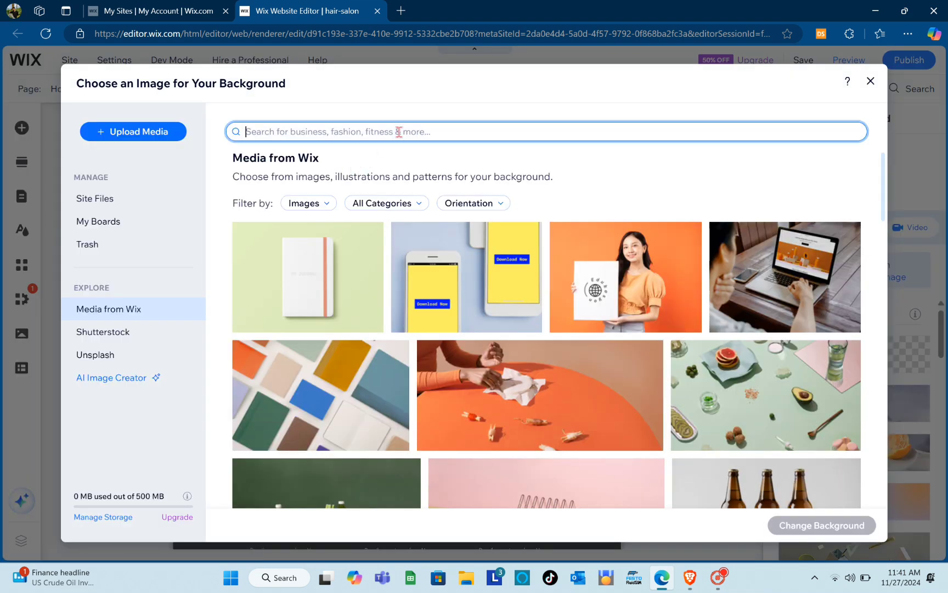
{"action": "type", "text": "hair sal"}
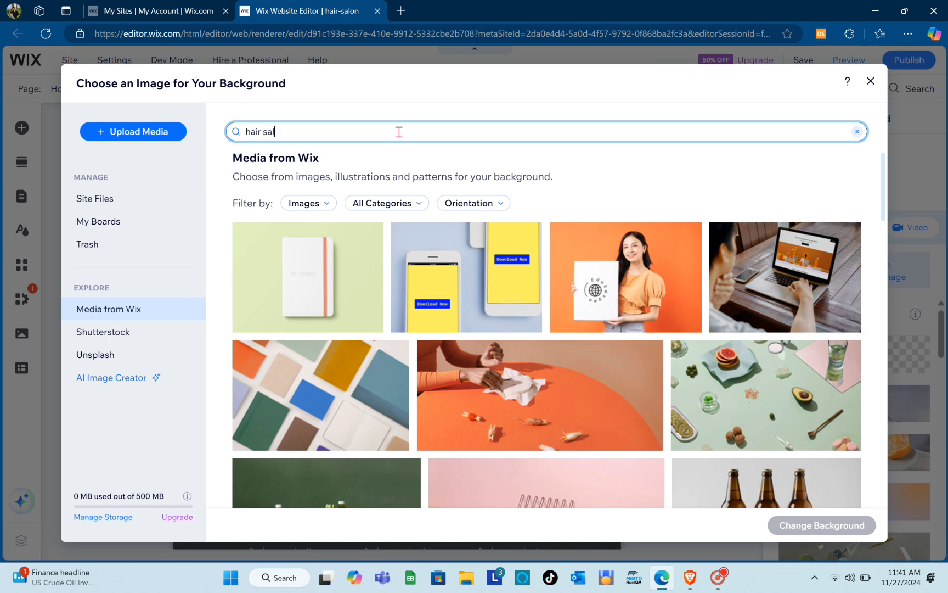
{"action": "type", "text": "on"}
{"action": "key", "text": "Return"}
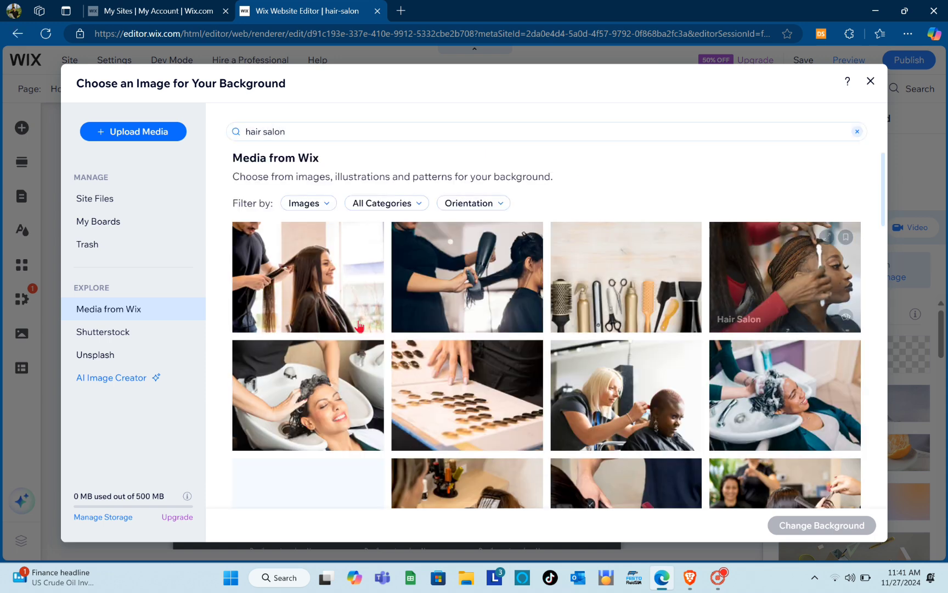
{"action": "left_click", "coordinate": [505, 282]}
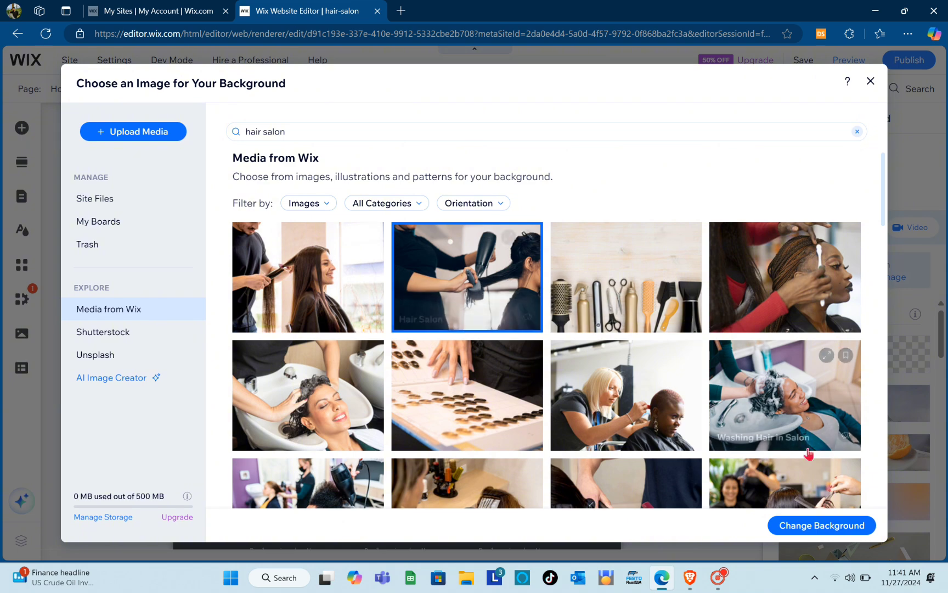
{"action": "left_click", "coordinate": [827, 528]}
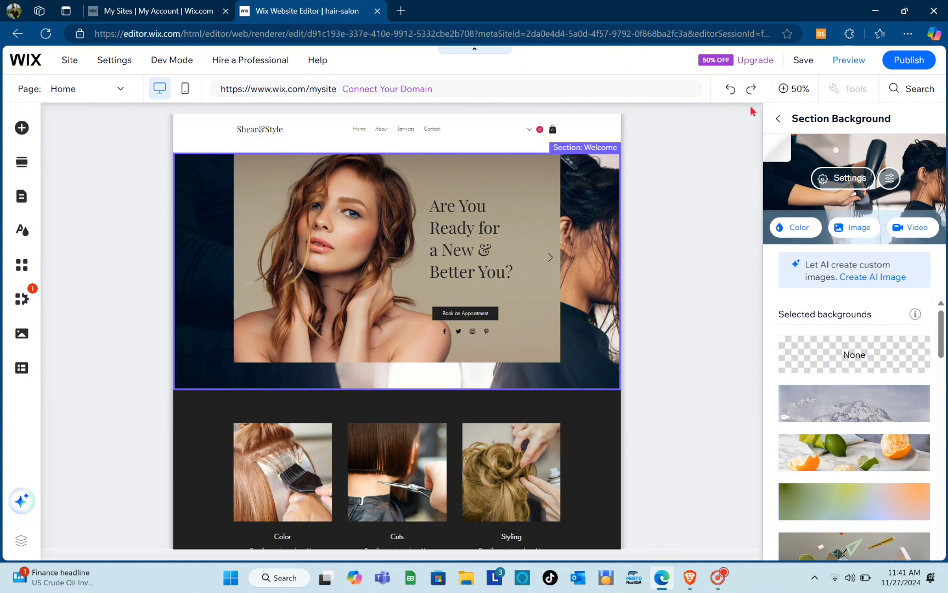
{"action": "left_click", "coordinate": [778, 119]}
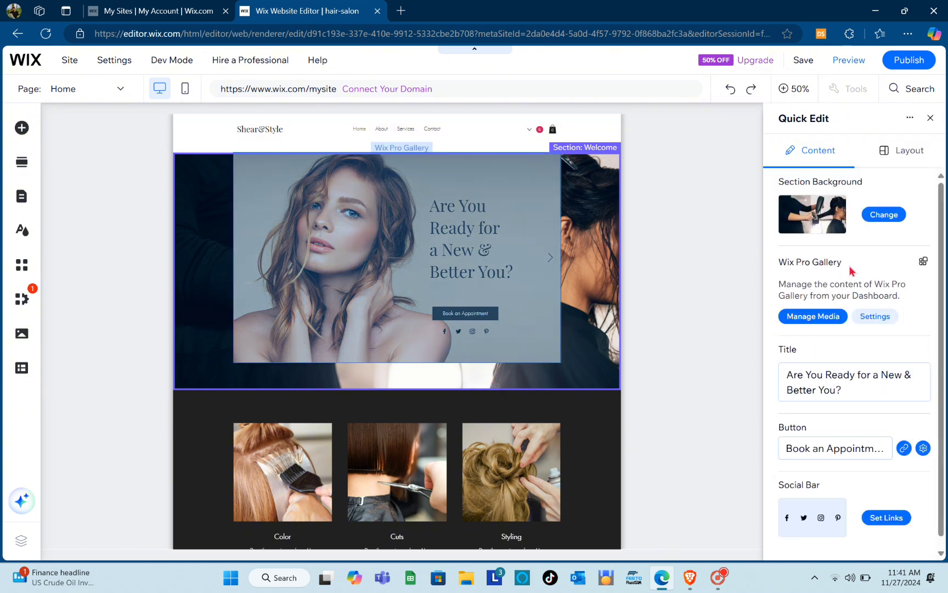
Examine the home page's Welcome, Services and Our Most Popular Service sections
{"action": "scroll", "coordinate": [850, 269], "scroll_direction": "down", "scroll_amount": 1}
{"action": "scroll", "coordinate": [850, 269], "scroll_direction": "up", "scroll_amount": 1}
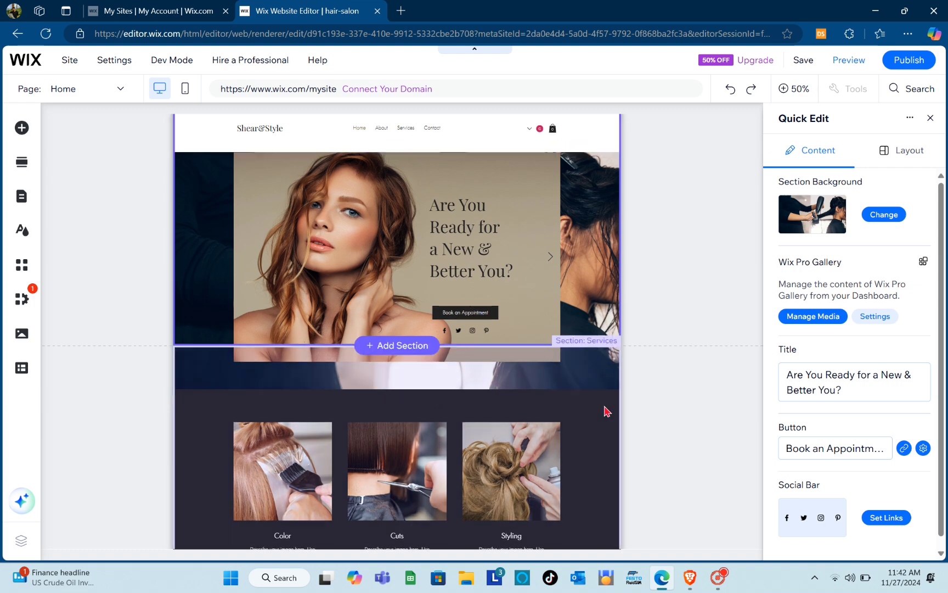
{"action": "scroll", "coordinate": [606, 411], "scroll_direction": "down", "scroll_amount": 3}
{"action": "scroll", "coordinate": [606, 411], "scroll_direction": "up", "scroll_amount": 3}
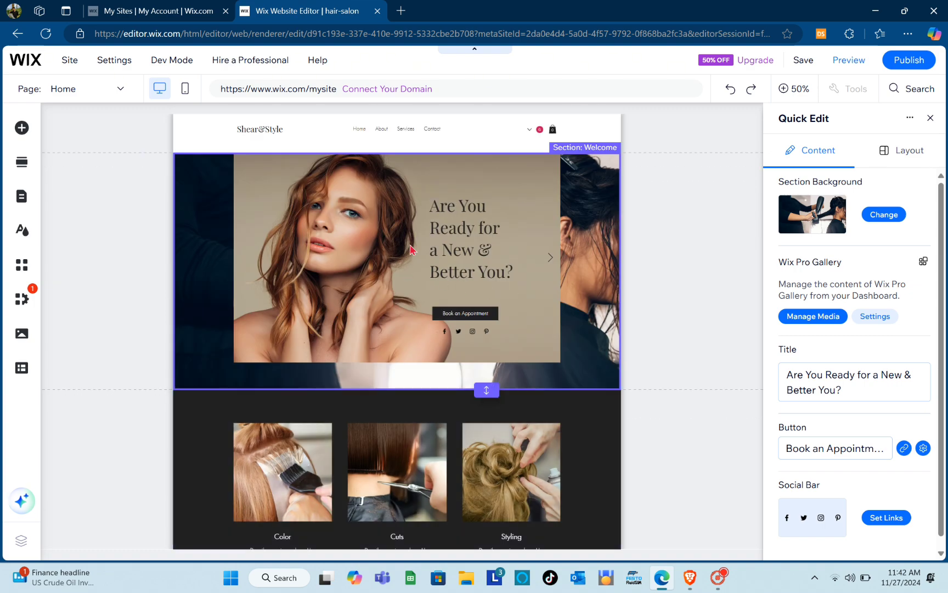
{"action": "scroll", "coordinate": [447, 314], "scroll_direction": "down", "scroll_amount": 4}
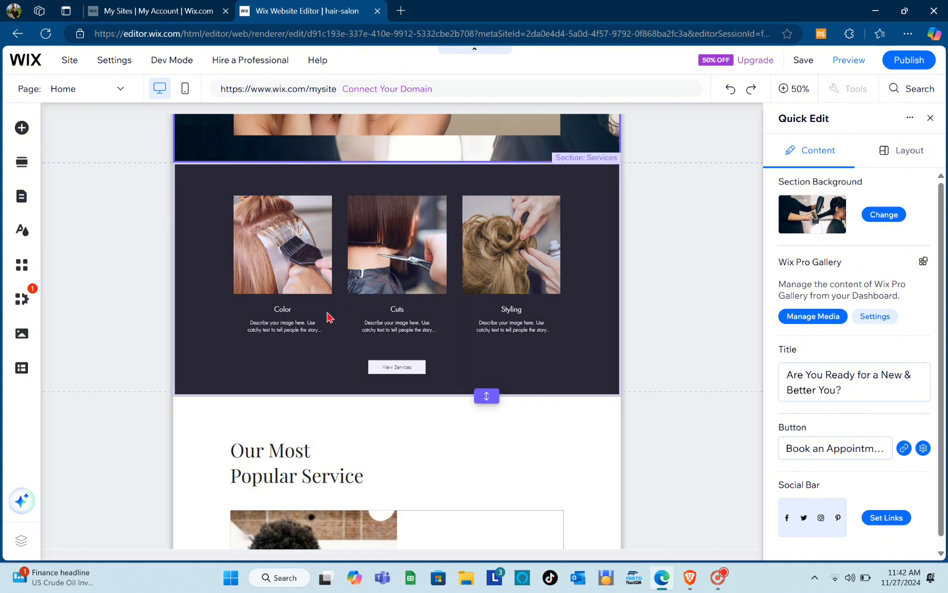
{"action": "scroll", "coordinate": [389, 332], "scroll_direction": "down", "scroll_amount": 2}
{"action": "scroll", "coordinate": [389, 333], "scroll_direction": "up", "scroll_amount": 1}
{"action": "scroll", "coordinate": [389, 329], "scroll_direction": "up", "scroll_amount": 1}
{"action": "scroll", "coordinate": [388, 329], "scroll_direction": "up", "scroll_amount": 3}
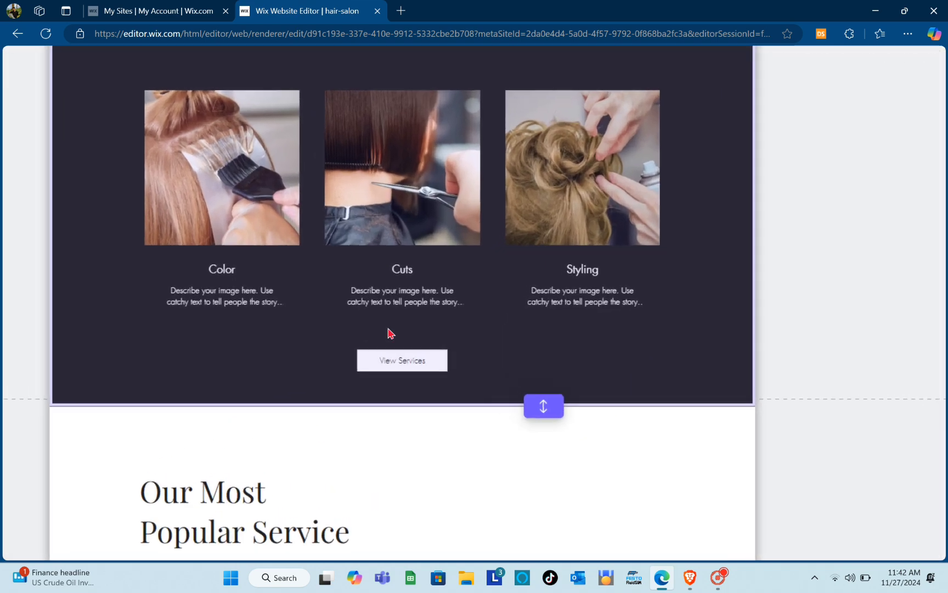
{"action": "scroll", "coordinate": [417, 294], "scroll_direction": "up", "scroll_amount": 2}
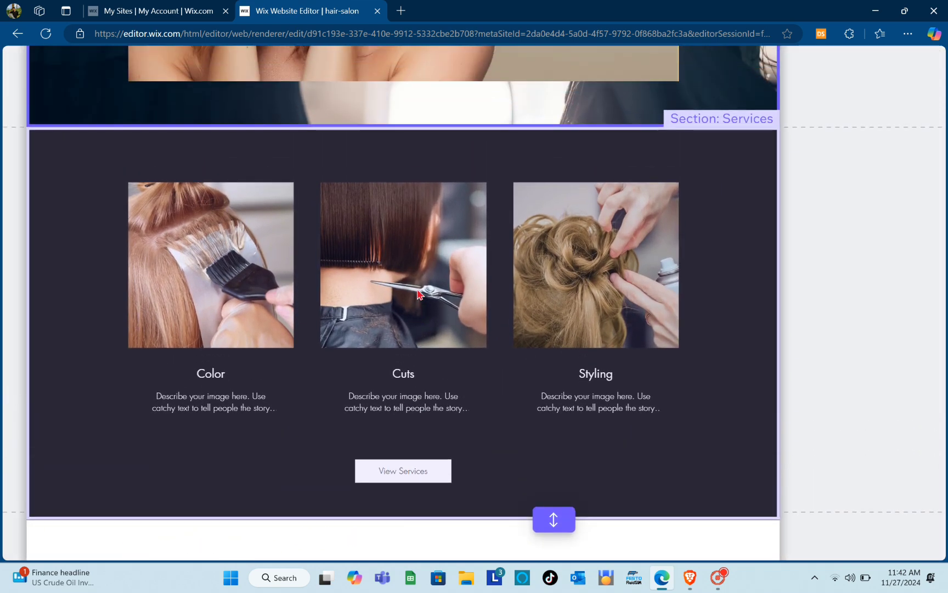
{"action": "scroll", "coordinate": [331, 310], "scroll_direction": "down", "scroll_amount": 10}
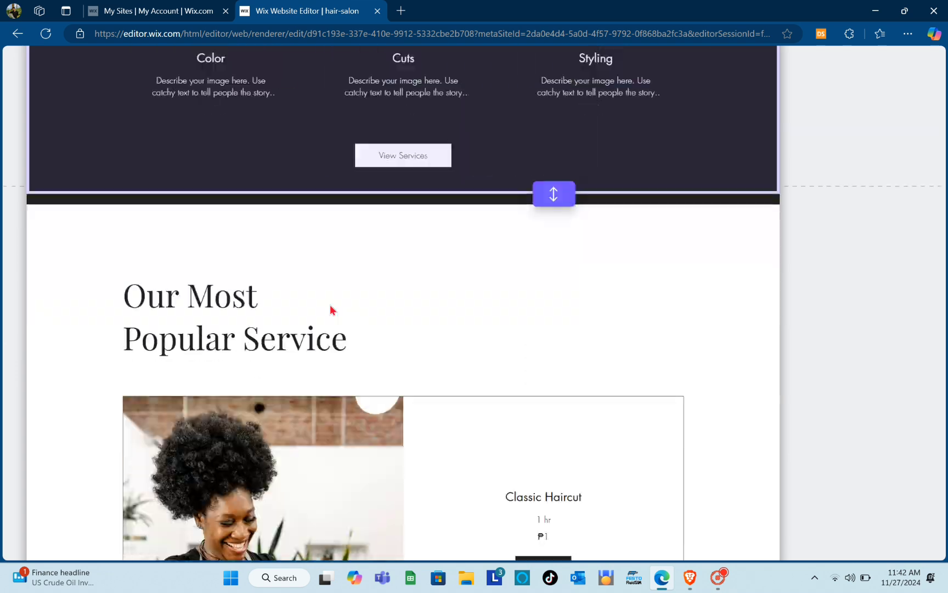
{"action": "scroll", "coordinate": [331, 310], "scroll_direction": "up", "scroll_amount": 1}
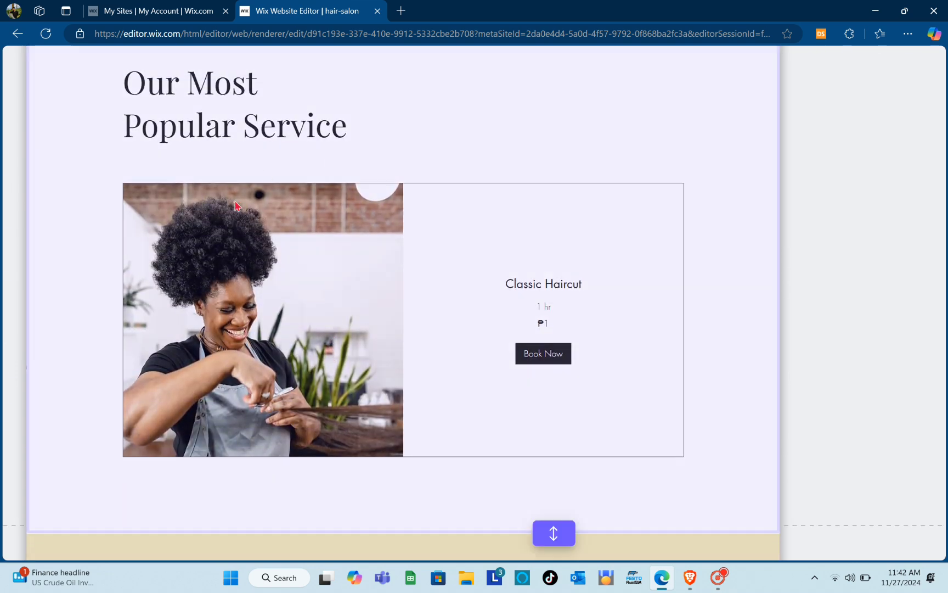
Open the Classic Haircut service for editing from the service management of the Our Most Popular Service section's service list widget
{"action": "left_click", "coordinate": [346, 289]}
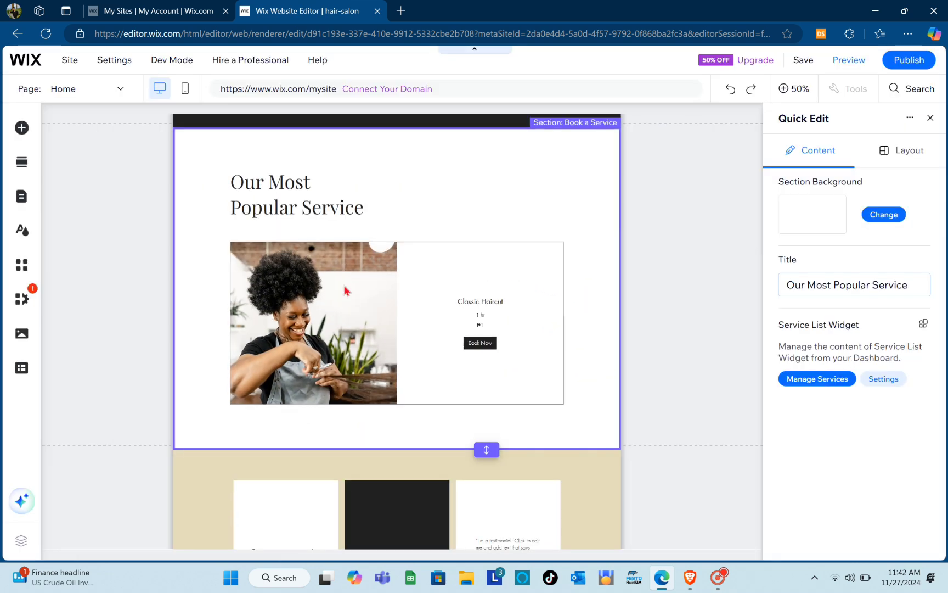
{"action": "scroll", "coordinate": [436, 235], "scroll_direction": "up", "scroll_amount": 2}
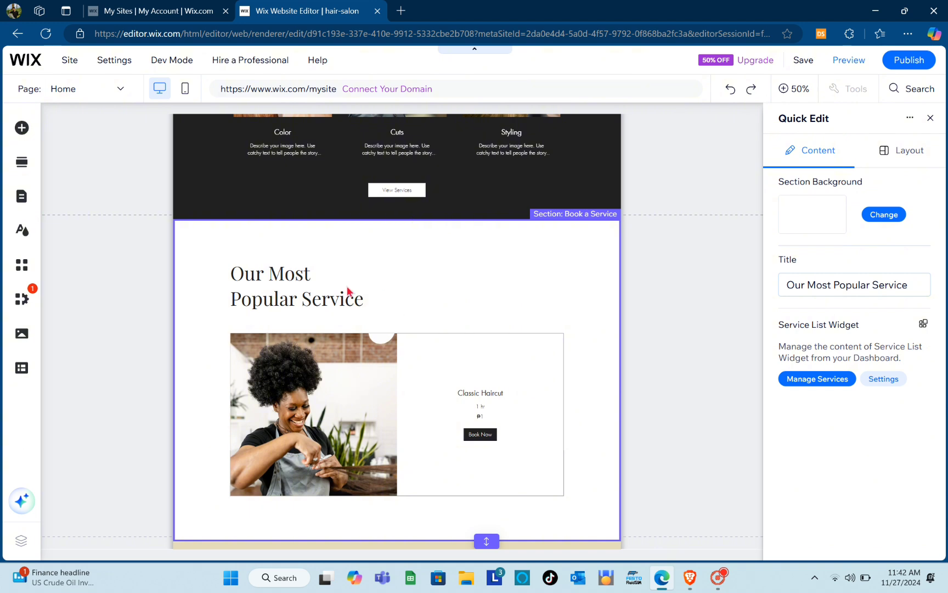
{"action": "left_click", "coordinate": [930, 118]}
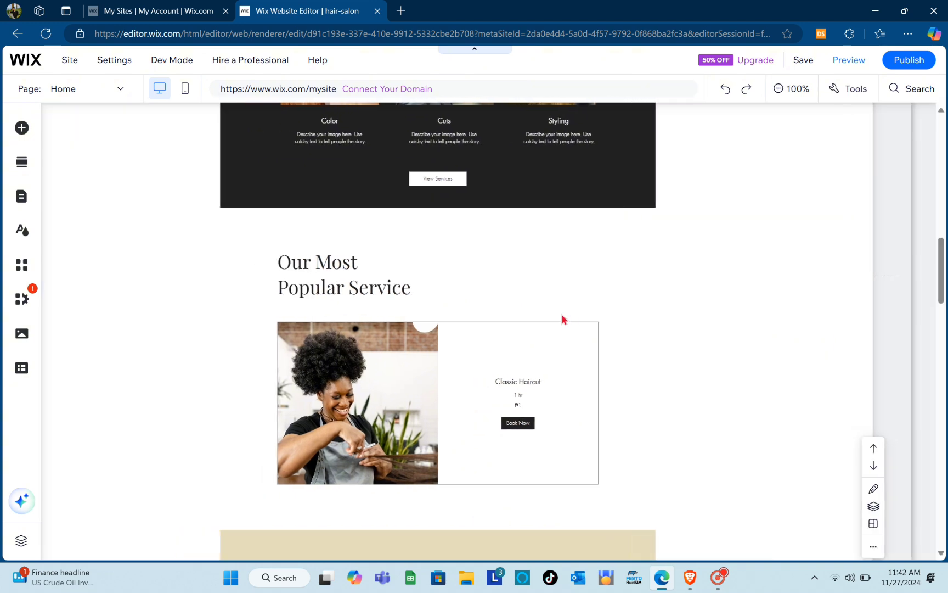
{"action": "left_click", "coordinate": [489, 365]}
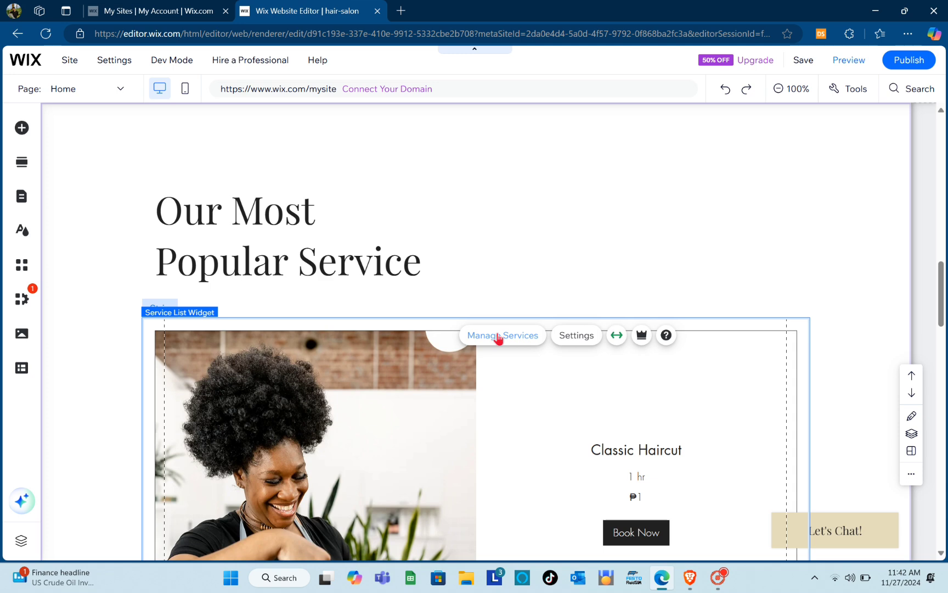
{"action": "left_click", "coordinate": [497, 336]}
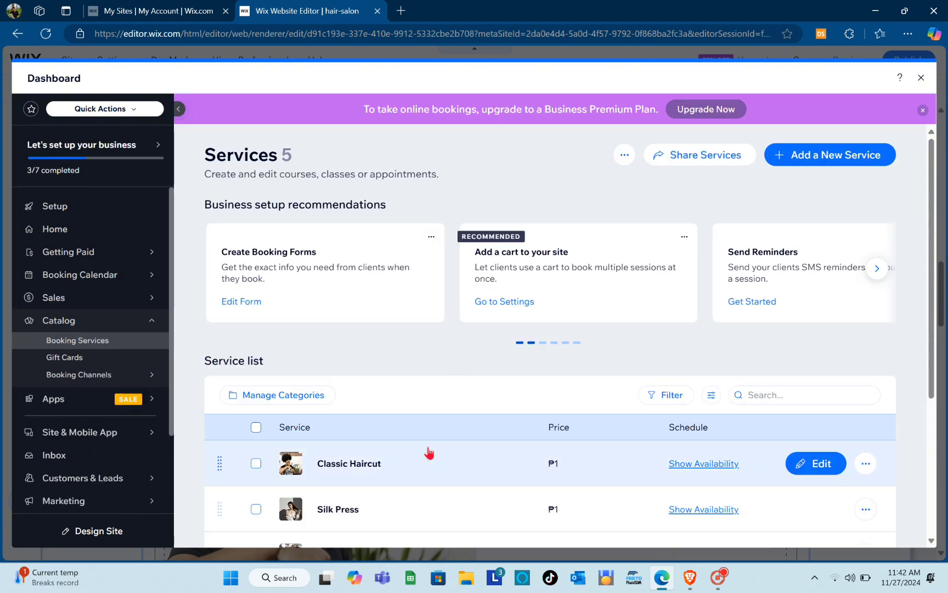
{"action": "scroll", "coordinate": [430, 452], "scroll_direction": "down", "scroll_amount": 4}
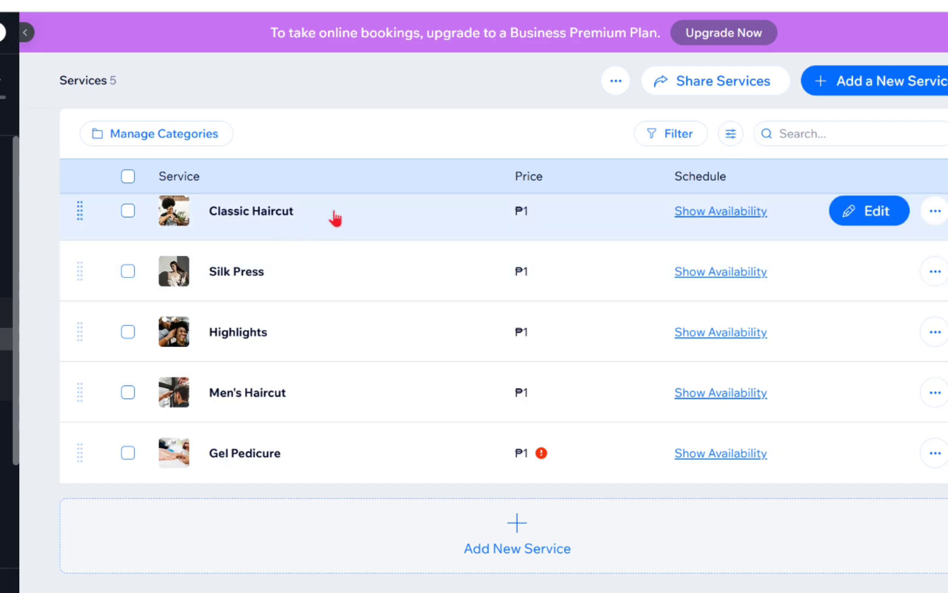
{"action": "left_click", "coordinate": [869, 226]}
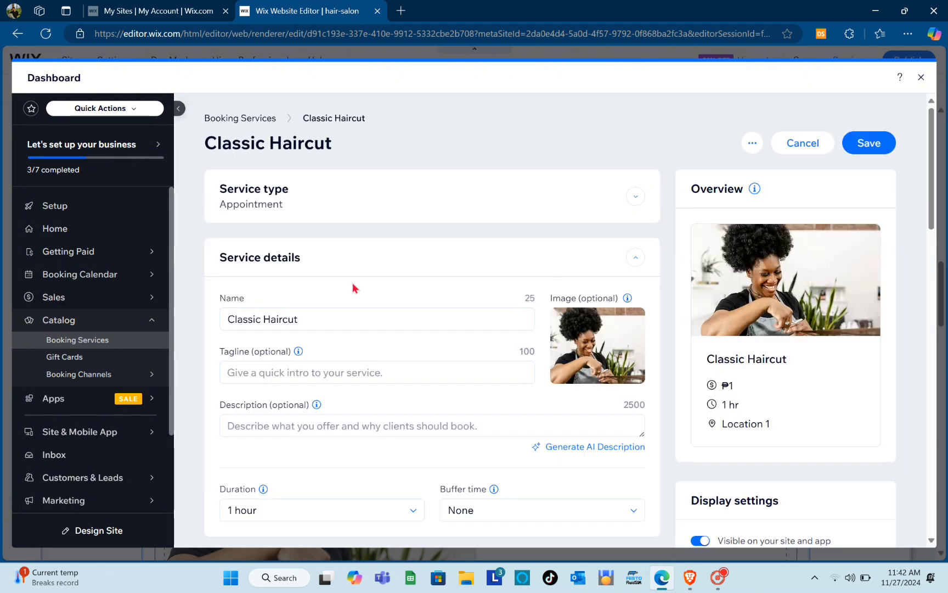
Set the Classic Haircut's fixed price per session to ₱500 and save the service
{"action": "scroll", "coordinate": [421, 243], "scroll_direction": "down", "scroll_amount": 3}
{"action": "scroll", "coordinate": [421, 242], "scroll_direction": "down", "scroll_amount": 7}
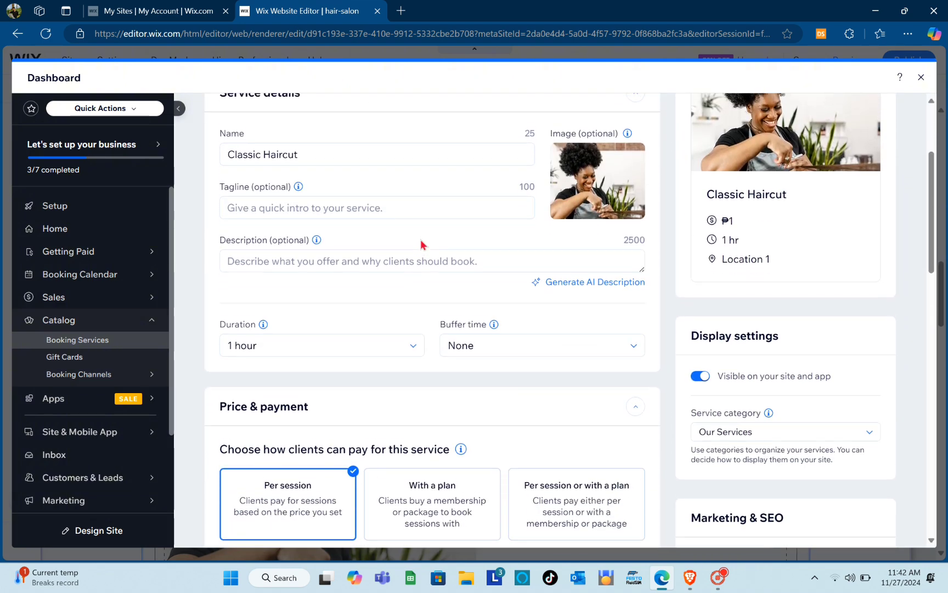
{"action": "left_click", "coordinate": [461, 319]}
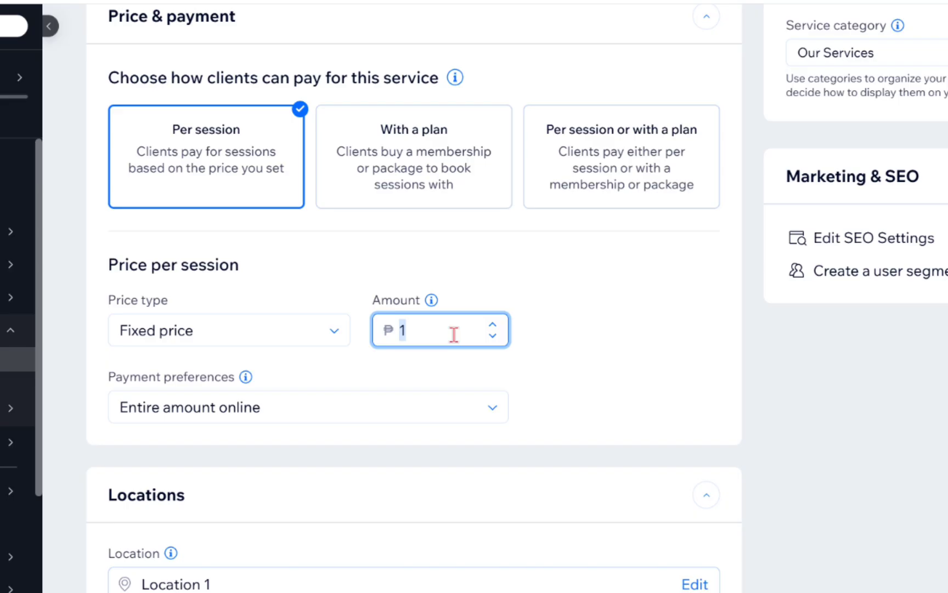
{"action": "type", "text": "500"}
{"action": "scroll", "coordinate": [605, 343], "scroll_direction": "down", "scroll_amount": 12}
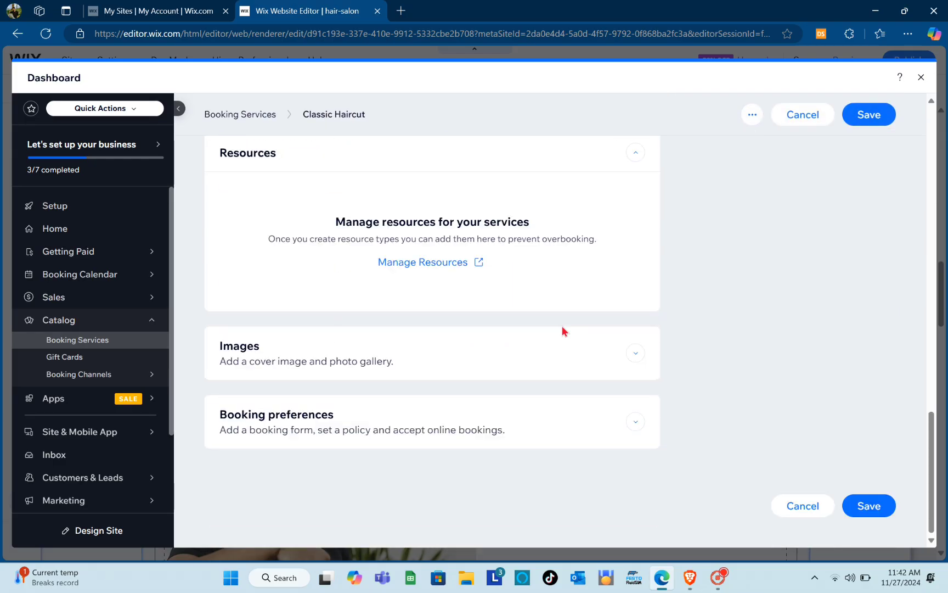
{"action": "scroll", "coordinate": [561, 330], "scroll_direction": "up", "scroll_amount": 18}
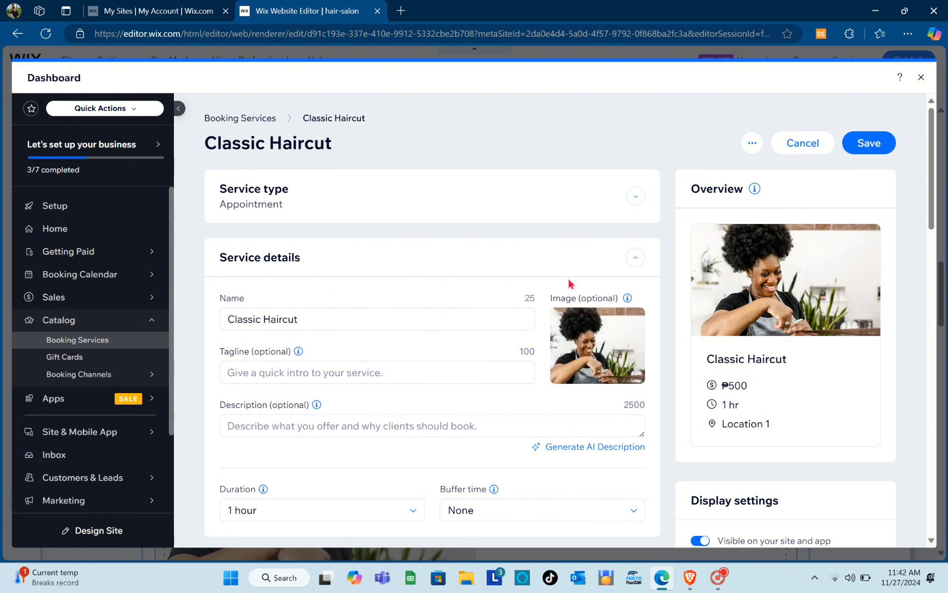
{"action": "left_click", "coordinate": [859, 149]}
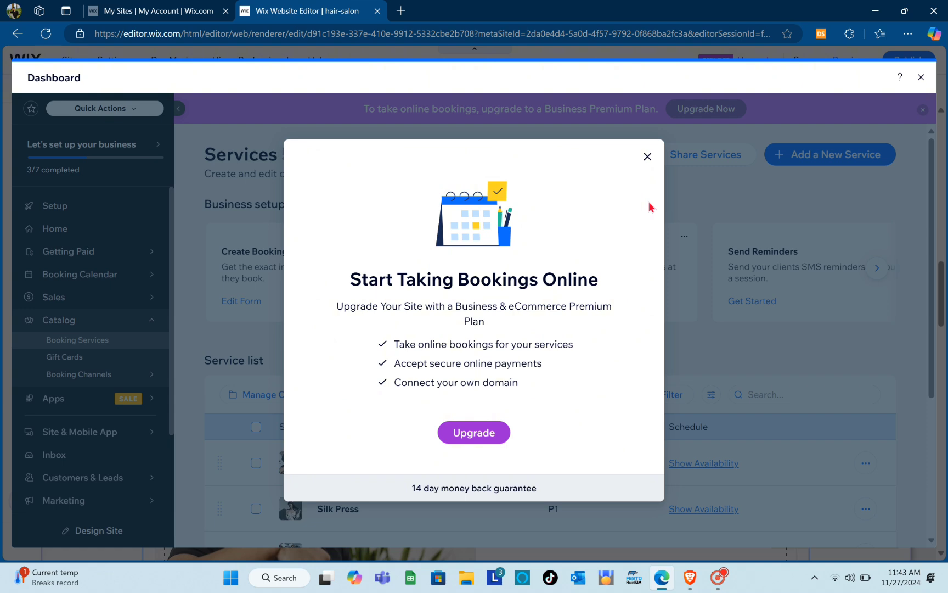
Dismiss the online bookings upgrade offer and look through the salon's service list
{"action": "left_click", "coordinate": [646, 159]}
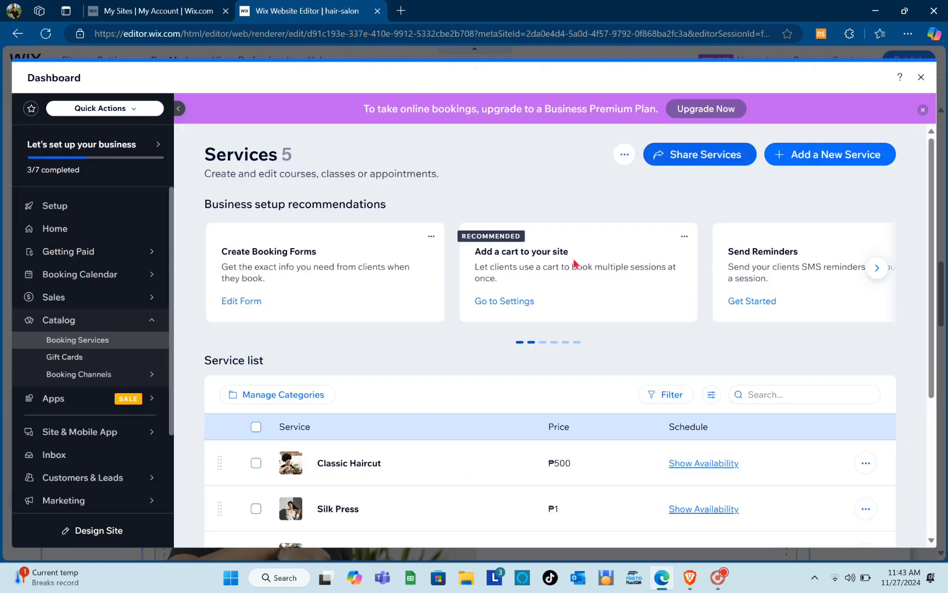
{"action": "scroll", "coordinate": [542, 403], "scroll_direction": "down", "scroll_amount": 4}
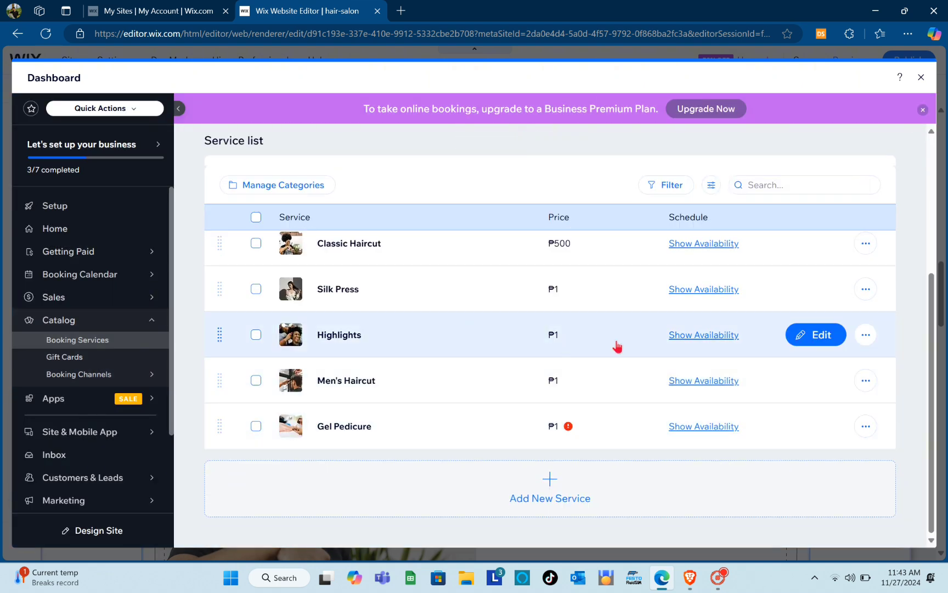
{"action": "scroll", "coordinate": [618, 346], "scroll_direction": "up", "scroll_amount": 4}
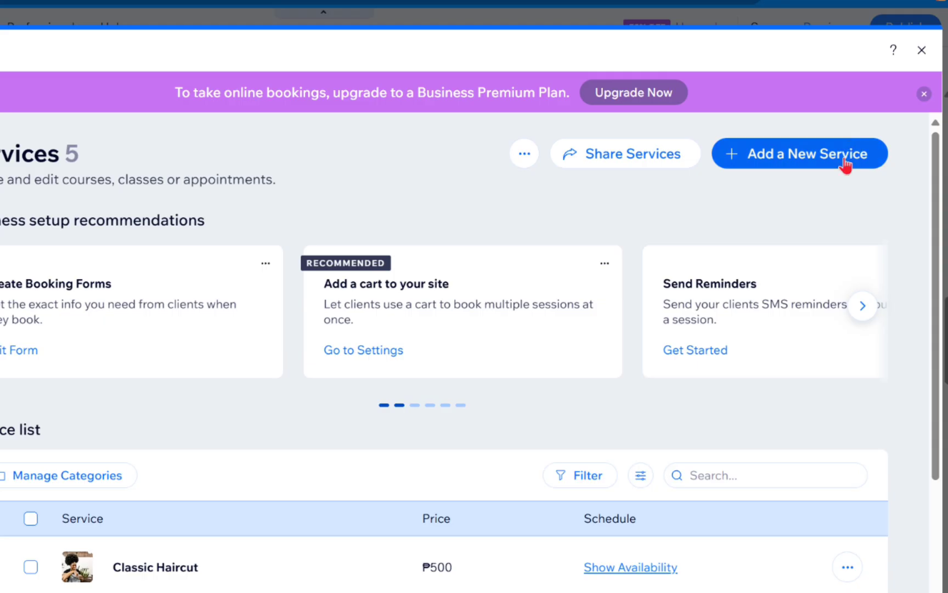
Start a new appointment service from scratch and examine its details, price and payment, staff and resources settings
{"action": "left_click", "coordinate": [843, 164]}
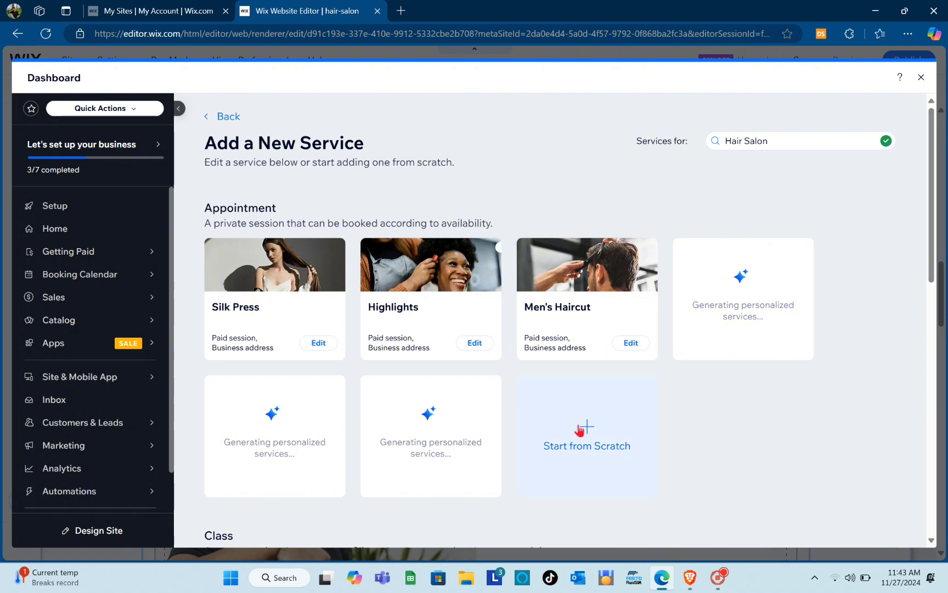
{"action": "left_click", "coordinate": [600, 438]}
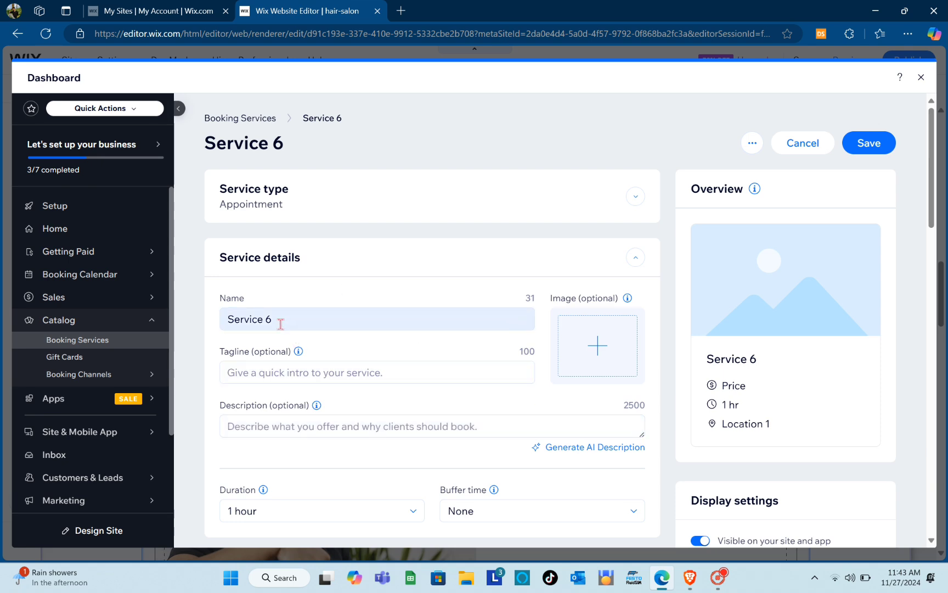
{"action": "scroll", "coordinate": [280, 324], "scroll_direction": "down", "scroll_amount": 9}
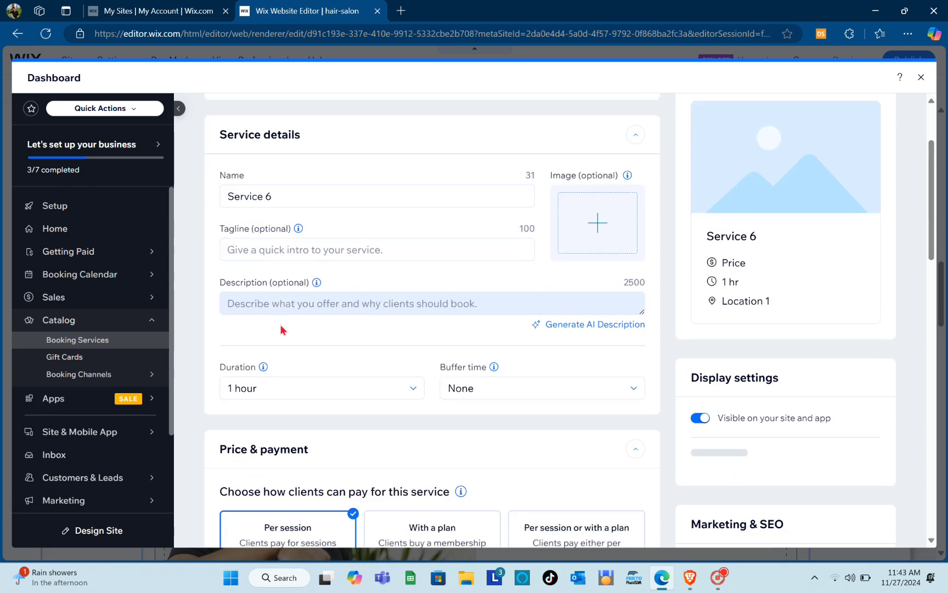
{"action": "scroll", "coordinate": [280, 330], "scroll_direction": "down", "scroll_amount": 8}
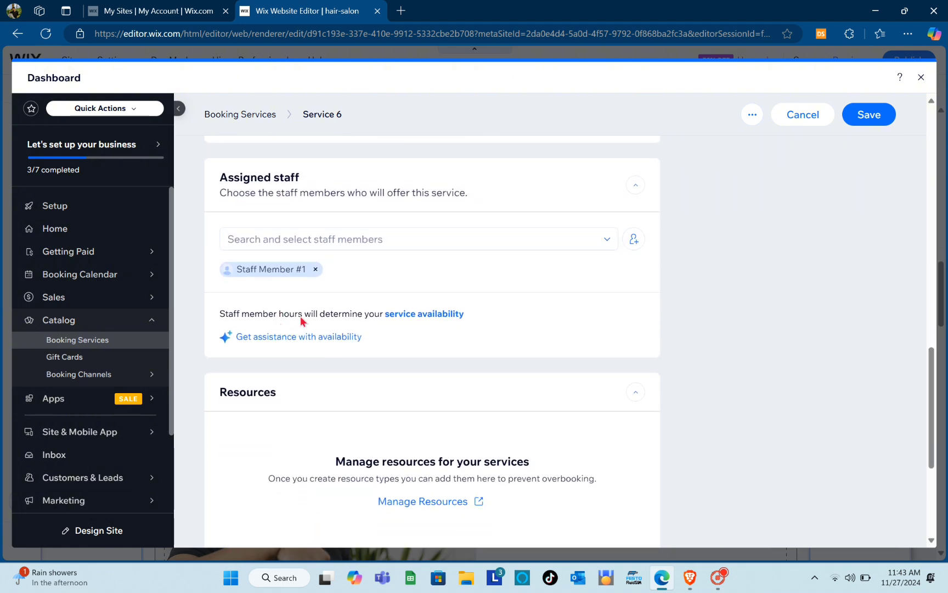
{"action": "scroll", "coordinate": [402, 314], "scroll_direction": "up", "scroll_amount": 16}
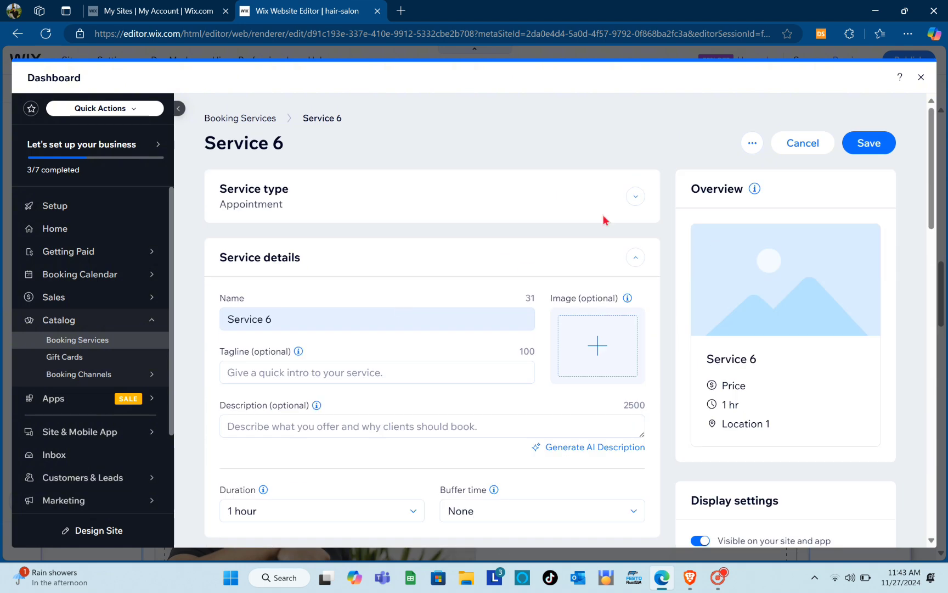
Leave the dashboard without saving the new service and publish the site, declining to edit the mobile version
{"action": "left_click", "coordinate": [921, 77]}
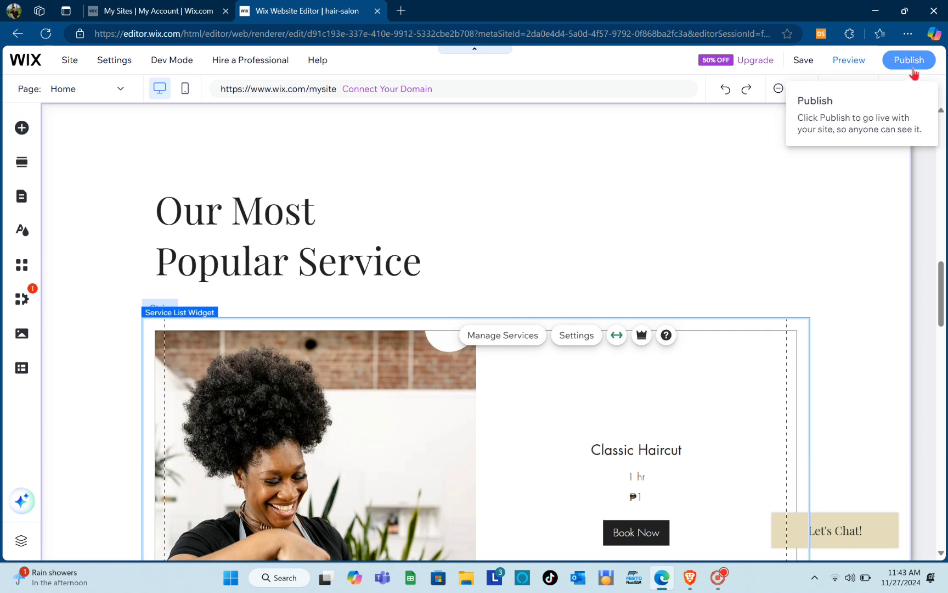
{"action": "left_click", "coordinate": [913, 70]}
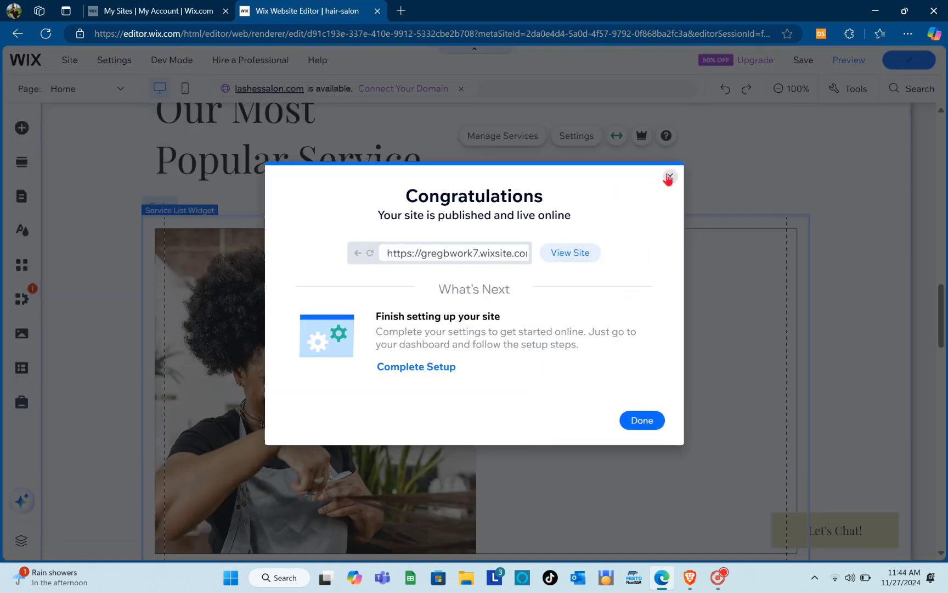
{"action": "left_click", "coordinate": [670, 177]}
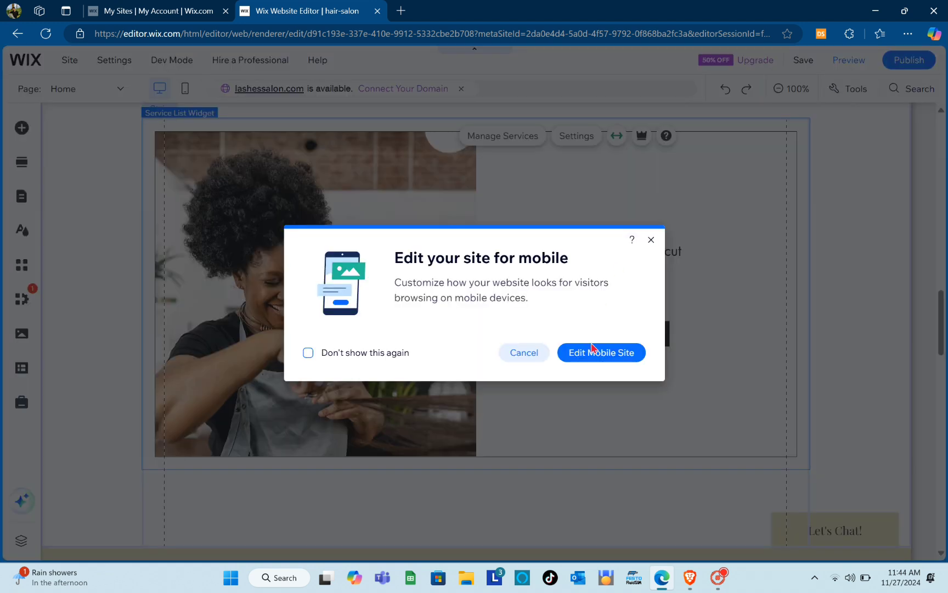
{"action": "left_click", "coordinate": [530, 358]}
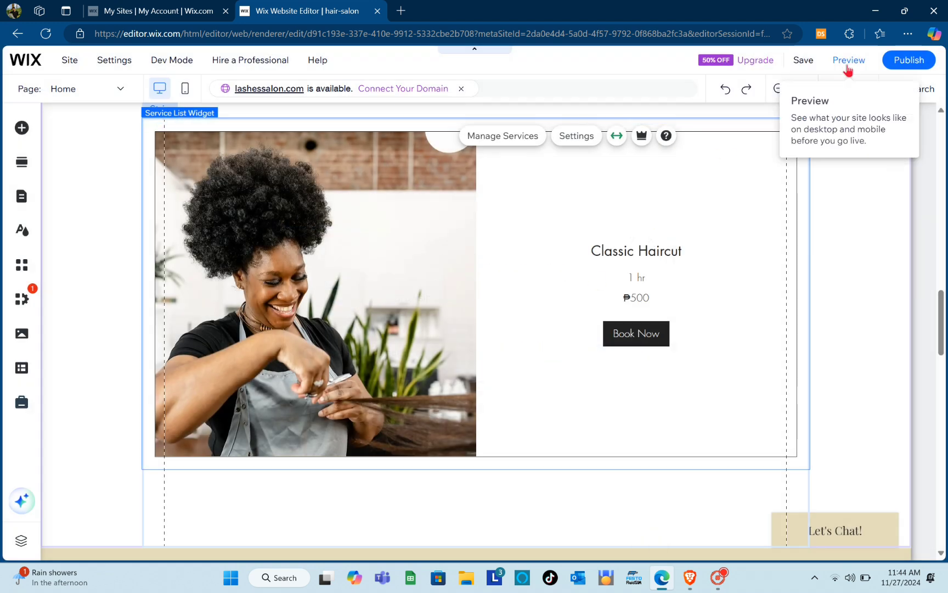
Preview the site, examine the home page's sections and try the Book Now option under Our Most Popular Service
{"action": "left_click", "coordinate": [848, 61]}
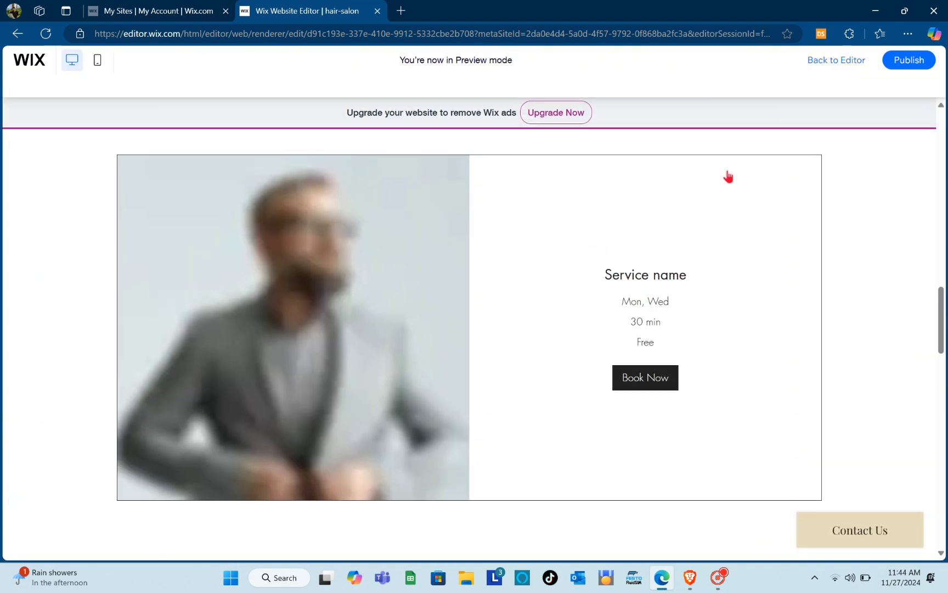
{"action": "scroll", "coordinate": [545, 260], "scroll_direction": "down", "scroll_amount": 3}
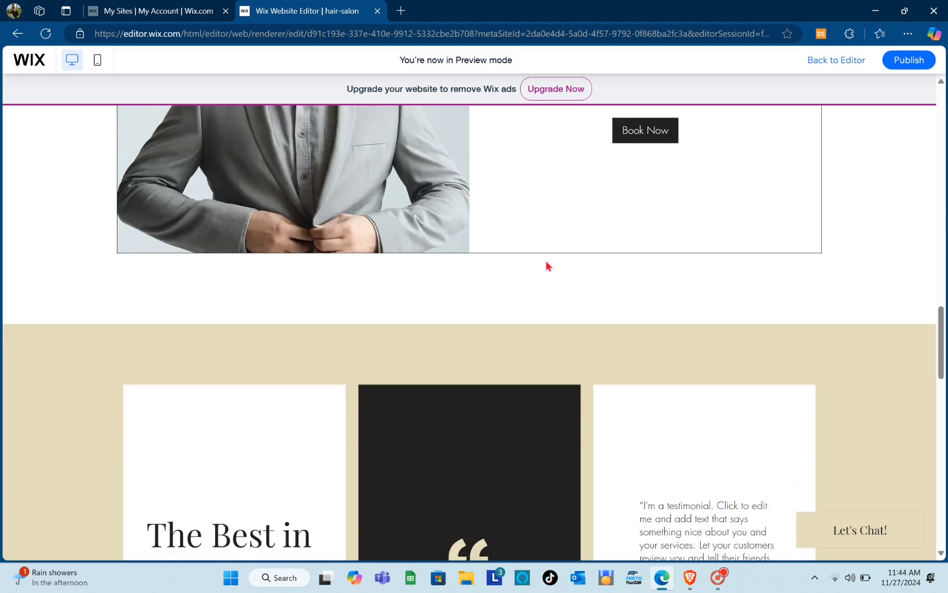
{"action": "scroll", "coordinate": [546, 266], "scroll_direction": "up", "scroll_amount": 10}
{"action": "scroll", "coordinate": [546, 266], "scroll_direction": "down", "scroll_amount": 6}
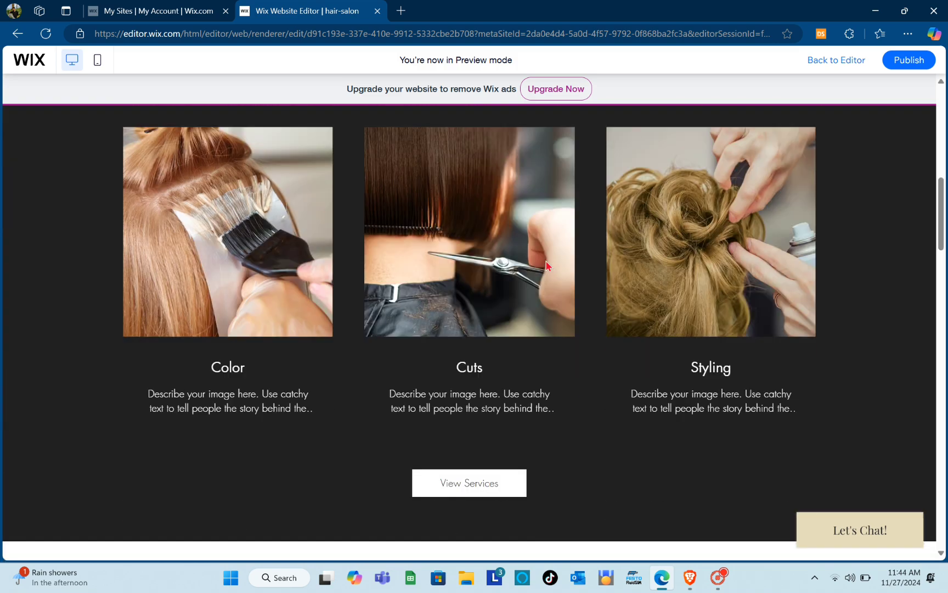
{"action": "scroll", "coordinate": [547, 264], "scroll_direction": "down", "scroll_amount": 6}
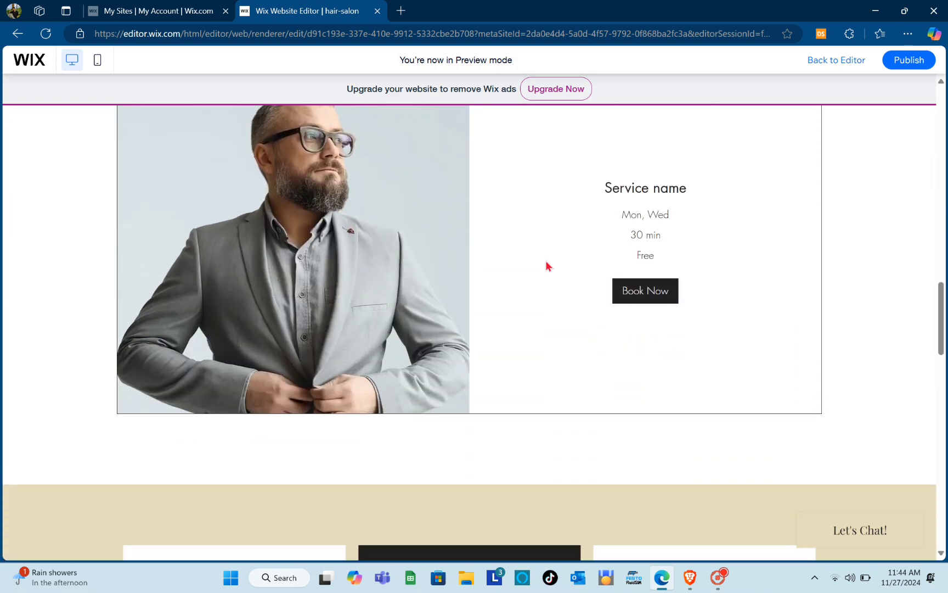
{"action": "scroll", "coordinate": [546, 265], "scroll_direction": "down", "scroll_amount": 8}
{"action": "scroll", "coordinate": [546, 265], "scroll_direction": "up", "scroll_amount": 12}
{"action": "left_click", "coordinate": [653, 444]}
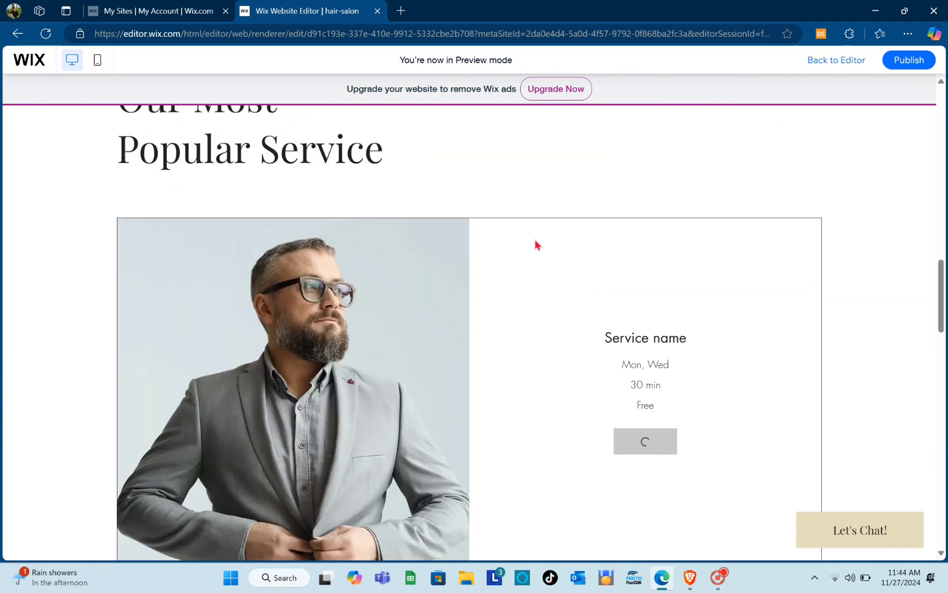
{"action": "scroll", "coordinate": [537, 245], "scroll_direction": "up", "scroll_amount": 10}
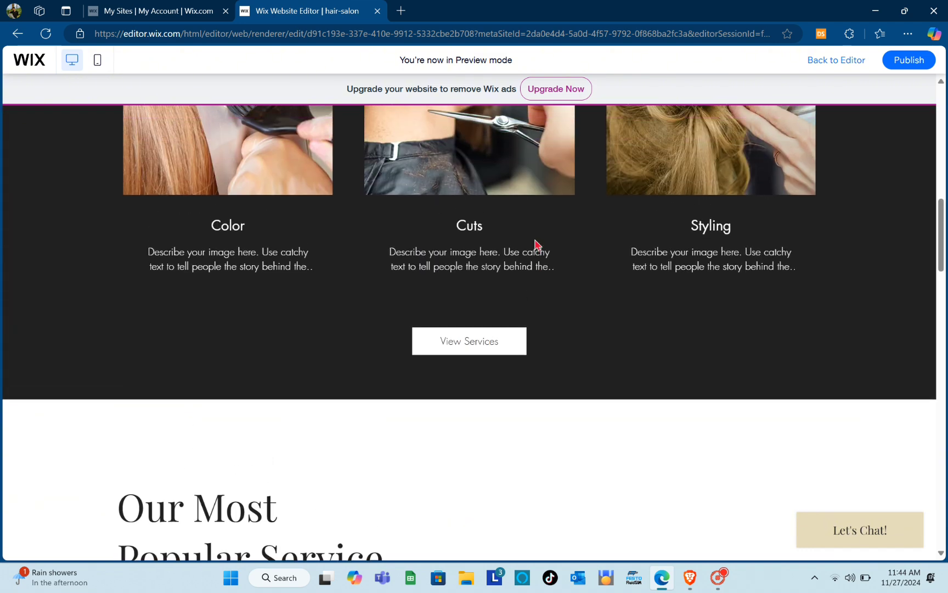
{"action": "scroll", "coordinate": [537, 245], "scroll_direction": "up", "scroll_amount": 8}
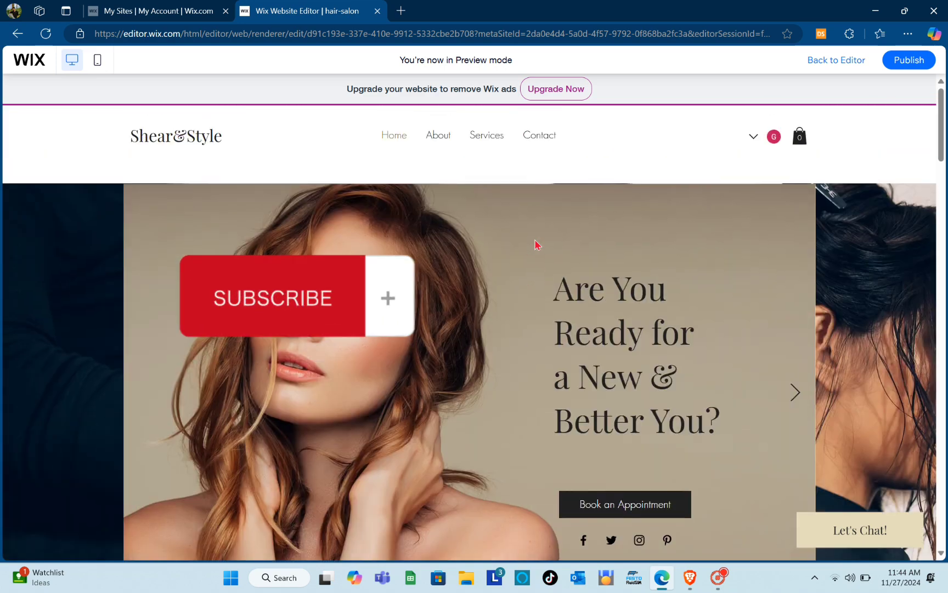
{"action": "scroll", "coordinate": [537, 244], "scroll_direction": "down", "scroll_amount": 20}
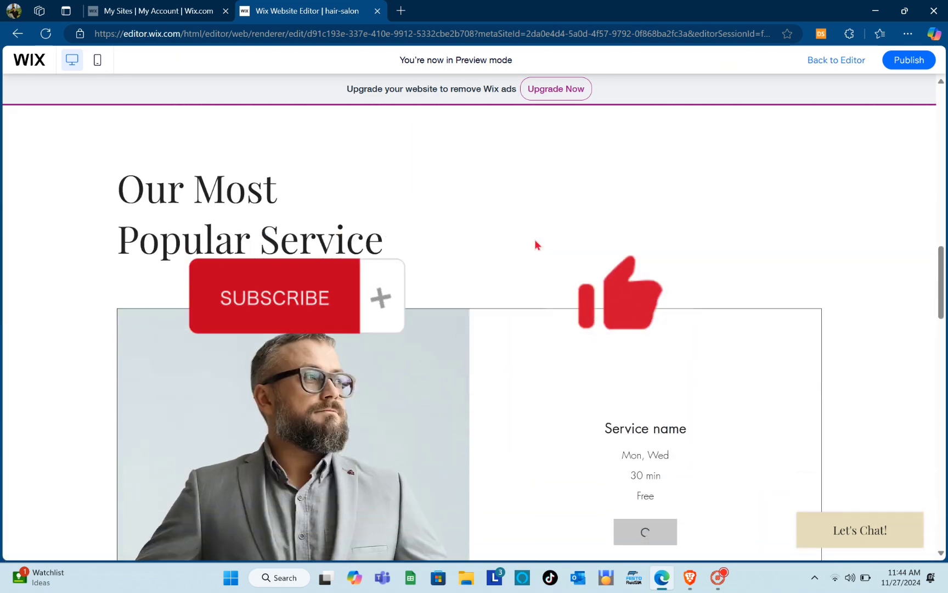